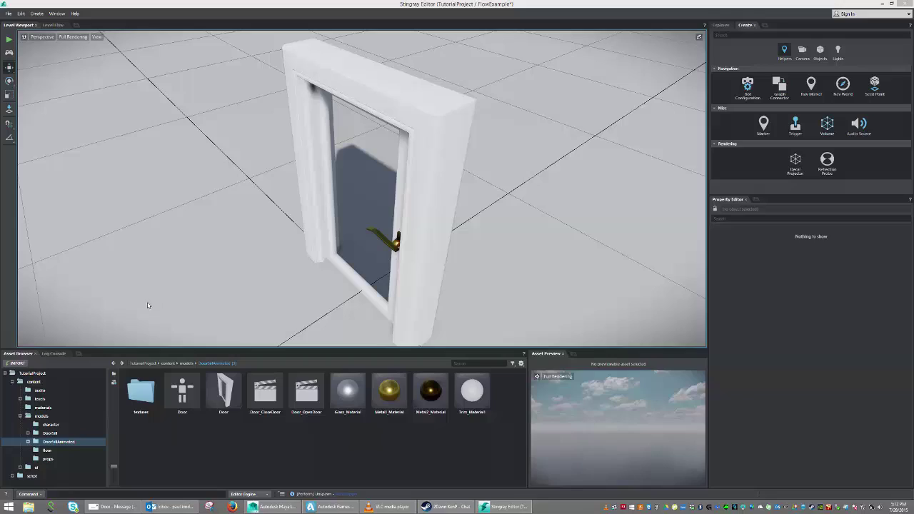
Draw a trigger box around the door, extending through both sides of the doorway, with W/D/H of about 0.7, 2.6 and 1.1.
left_click_drag(263, 287, 434, 270, "alt")
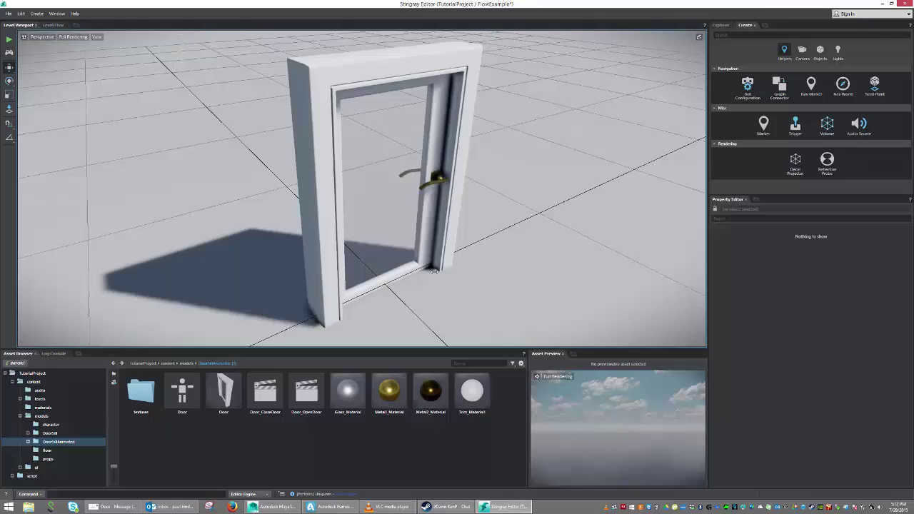
left_click_drag(462, 330, 242, 271, "alt")
right_click_drag(398, 265, 322, 263, "alt")
middle_click_drag(341, 264, 383, 269, "alt")
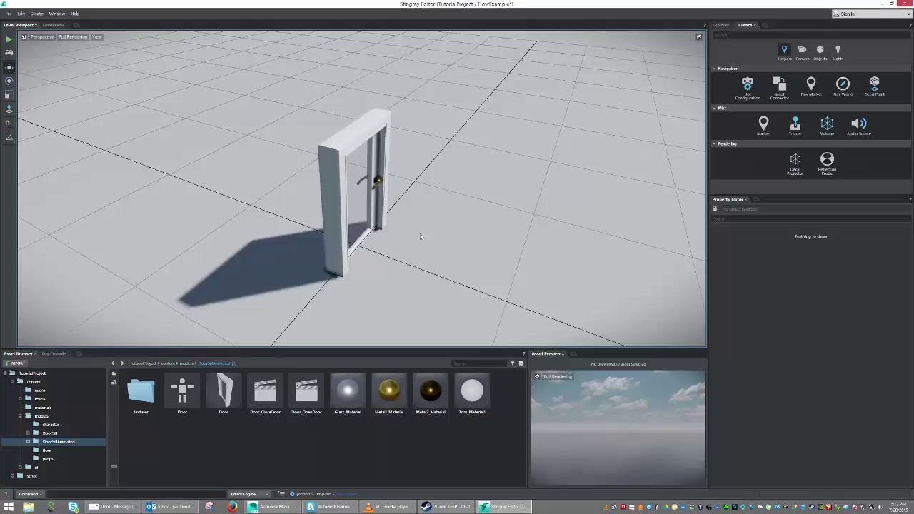
left_click_drag(420, 234, 414, 243, "alt")
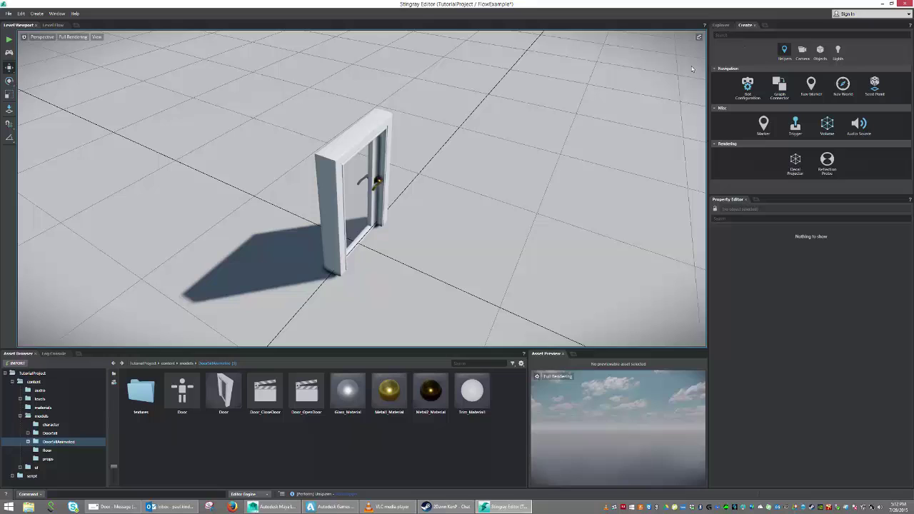
left_click_drag(742, 27, 744, 27)
left_click(57, 14)
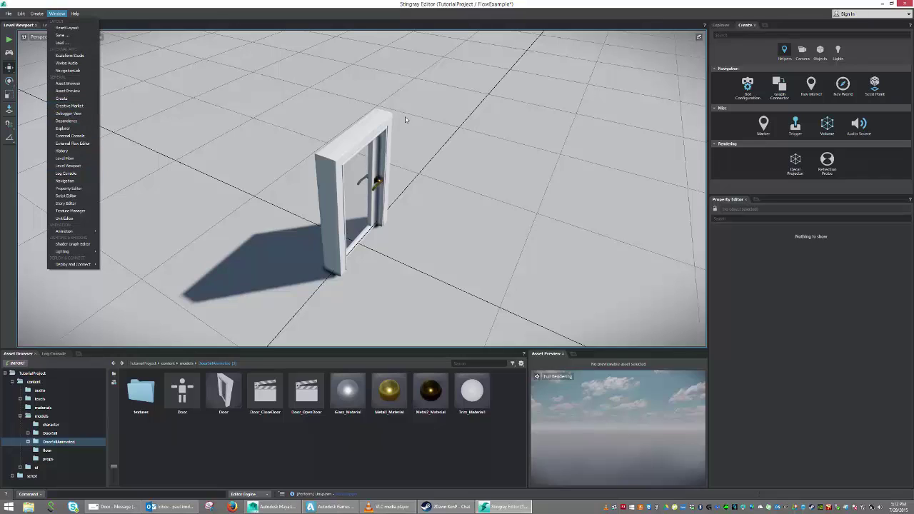
left_click(729, 55)
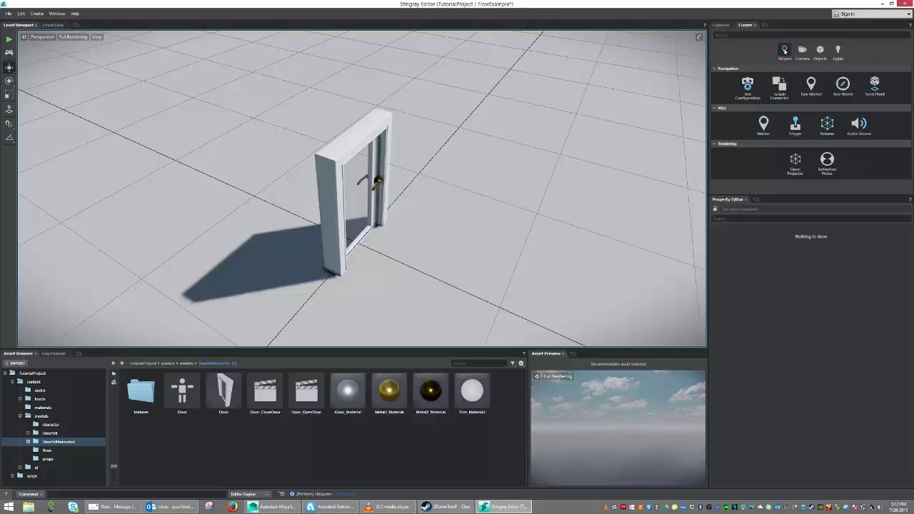
left_click(796, 130)
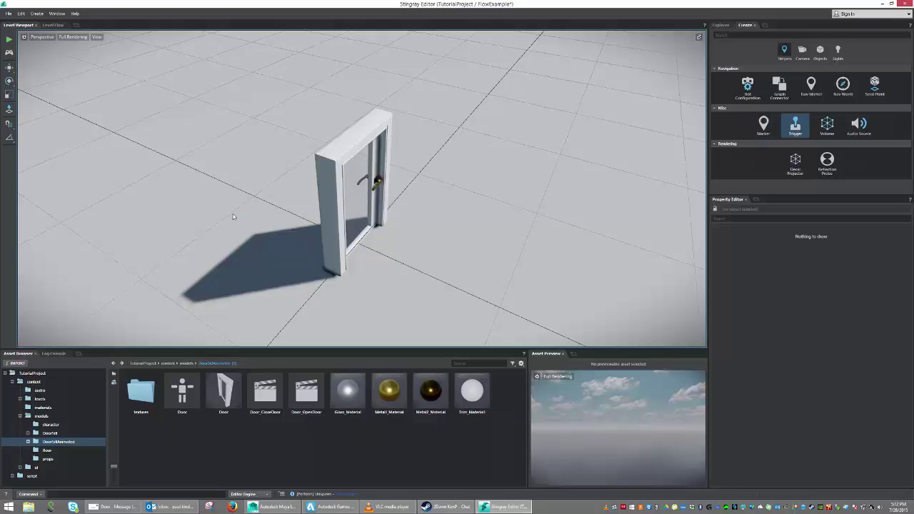
left_click_drag(272, 238, 518, 276)
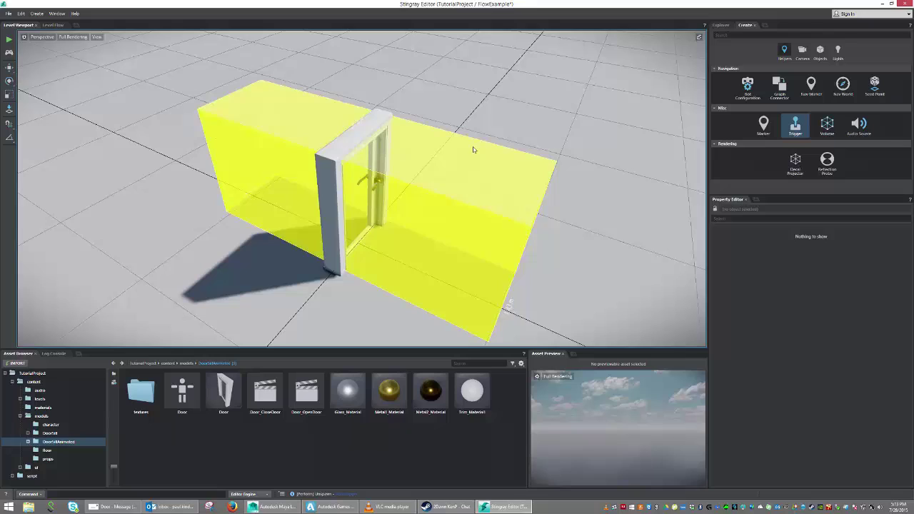
left_click(473, 149)
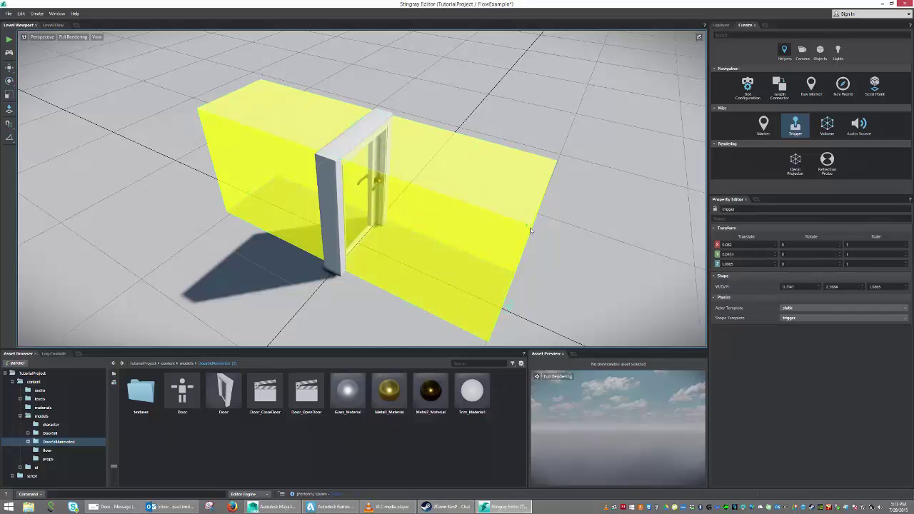
Scale the trigger box down along its Y axis to about 0.64.
left_click_drag(498, 217, 218, 208, "alt")
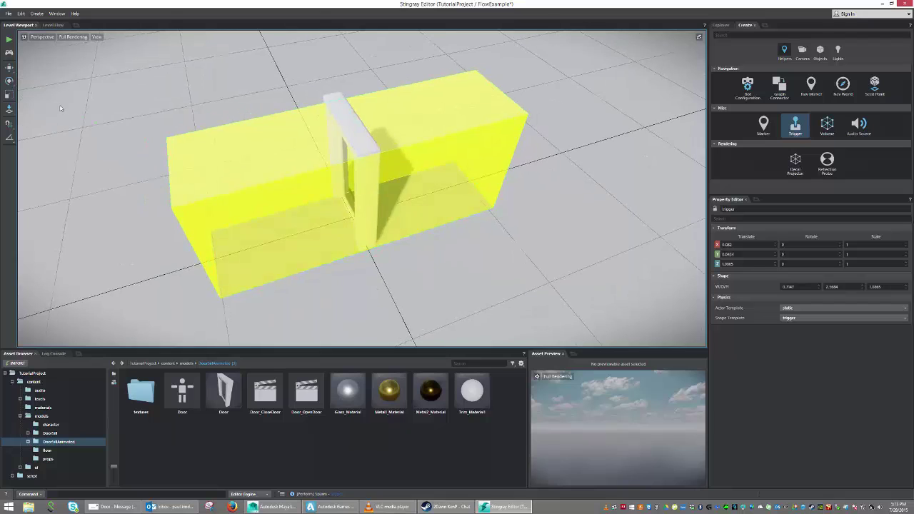
left_click(9, 95)
left_click(366, 178)
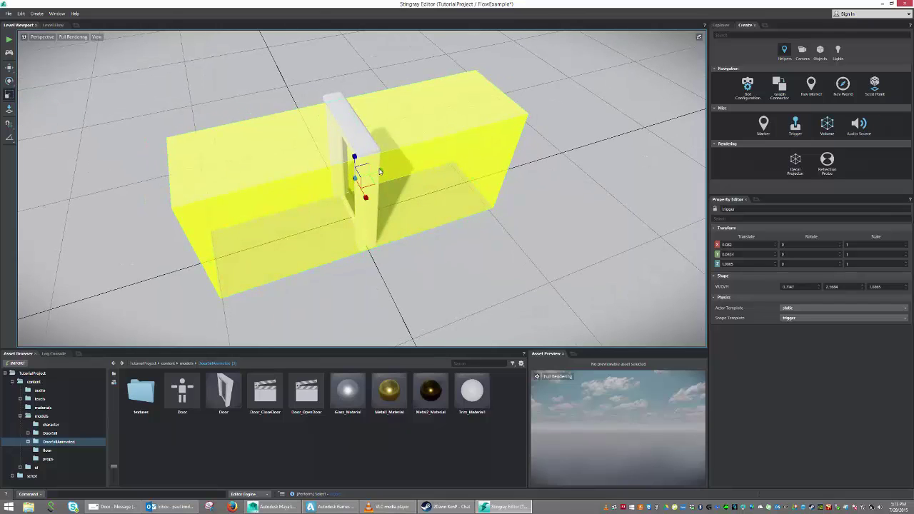
left_click_drag(380, 172, 361, 180)
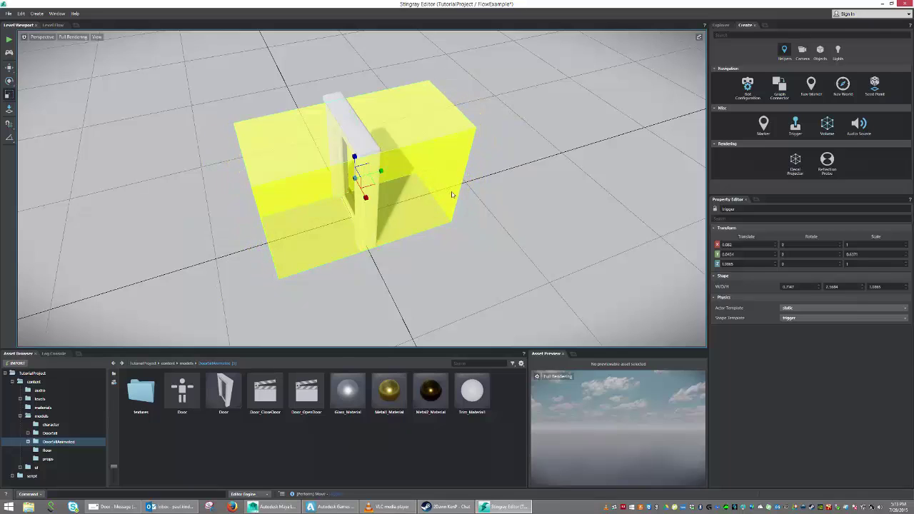
Center the trigger box on the door by setting its X and Y translation to 0.
left_click_drag(742, 245, 700, 246)
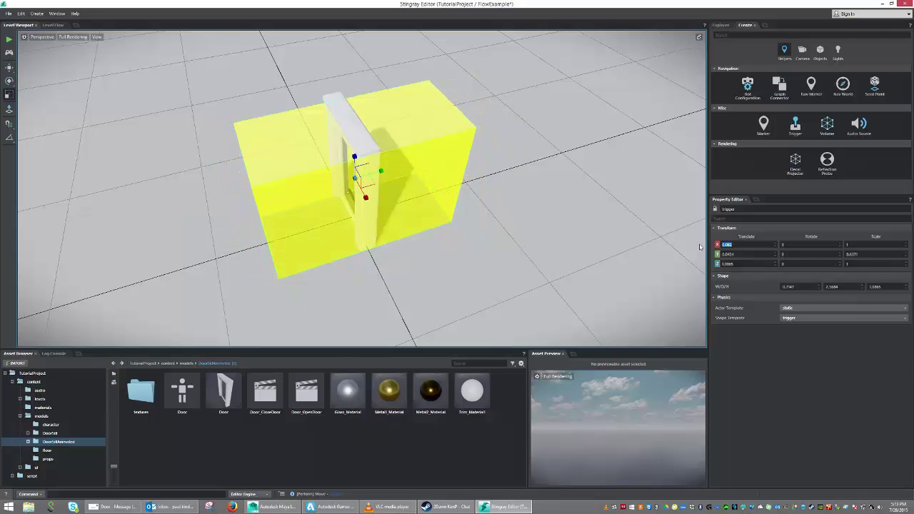
left_click(9, 66)
type("0")
key("Tab")
key("Tab")
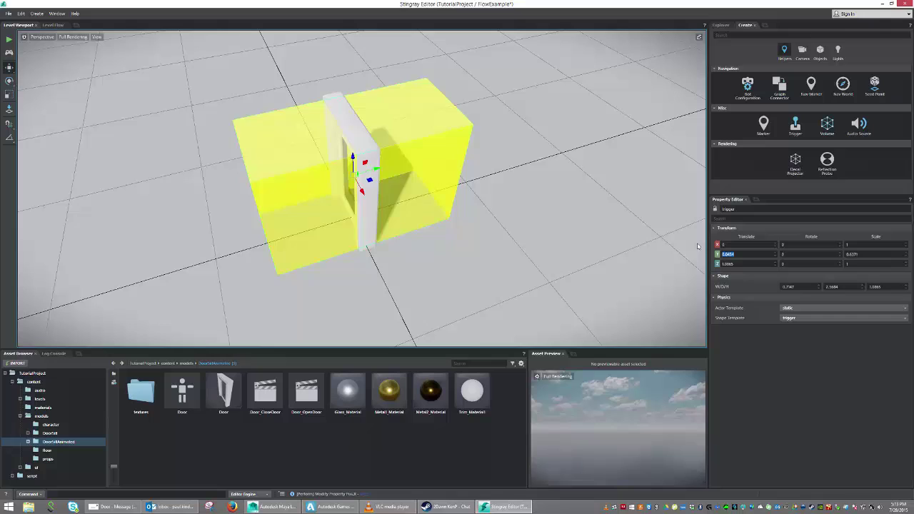
type("0")
key("Tab")
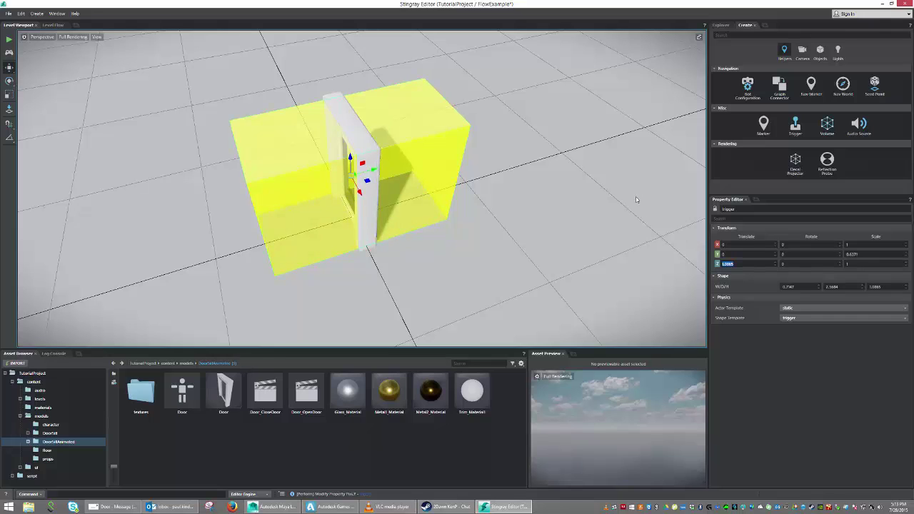
Rename the trigger as DoorTrigger and set its physics shape template to character_trigger.
left_click_drag(300, 210, 321, 211, "alt")
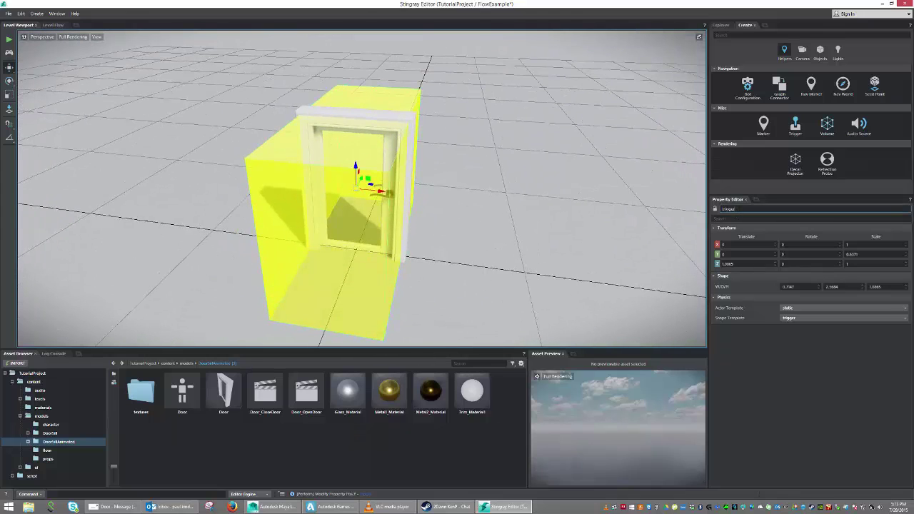
left_click_drag(734, 209, 704, 210)
type("D")
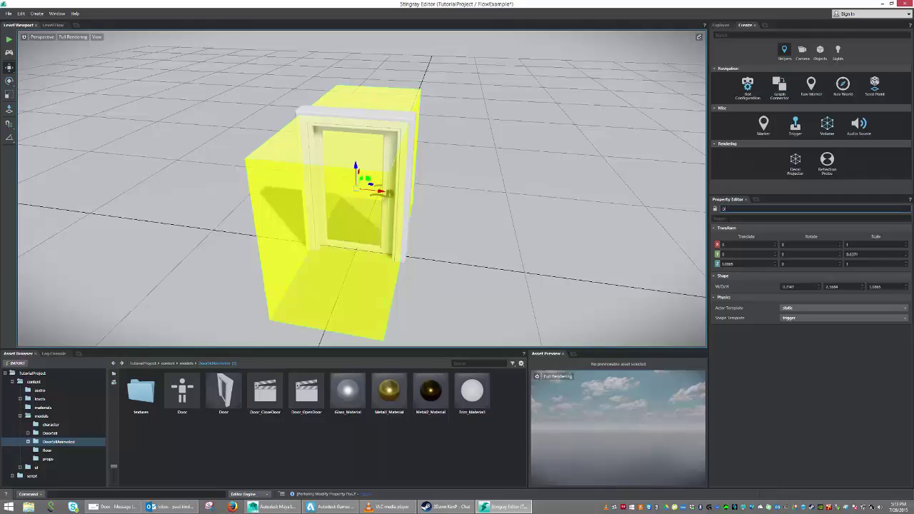
type("oorTrigger")
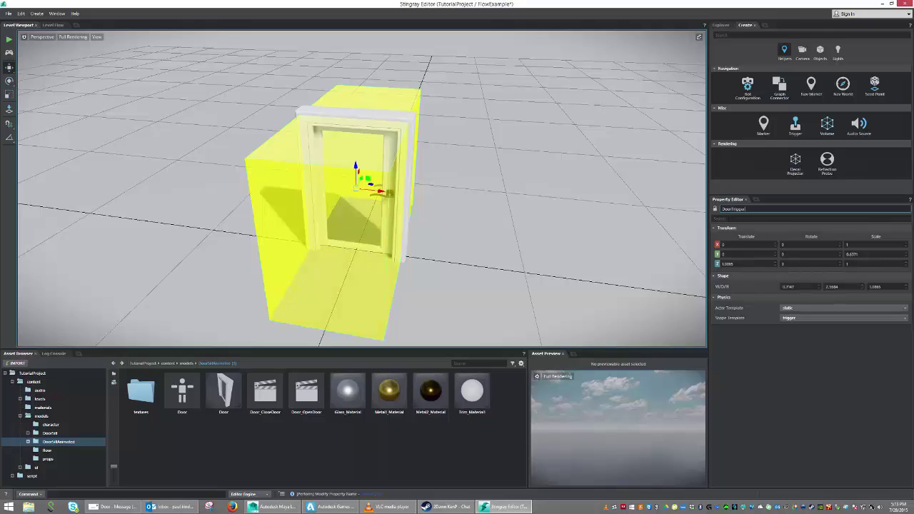
left_click(800, 320)
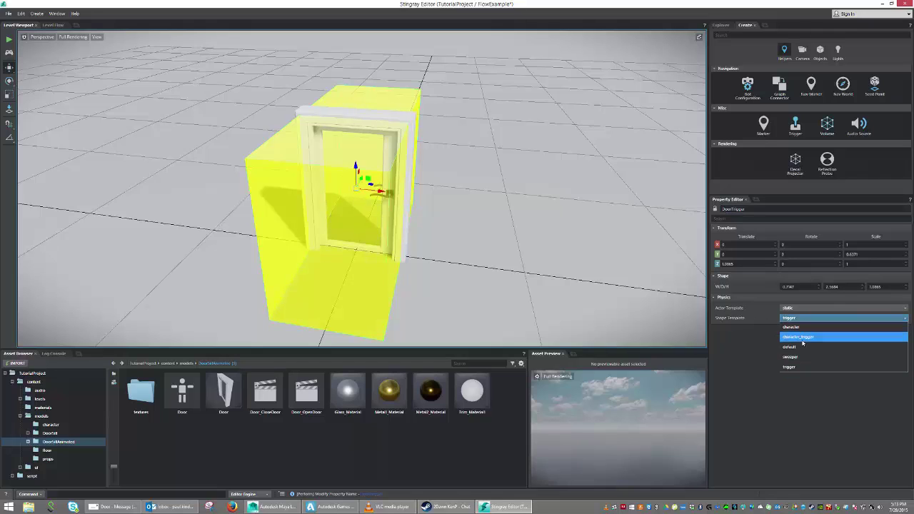
left_click(802, 339)
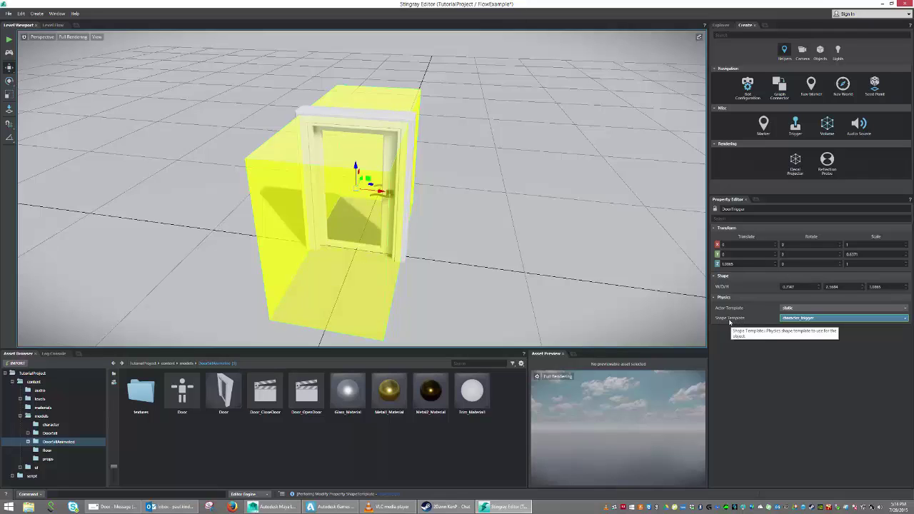
left_click_drag(450, 193, 344, 250, "alt")
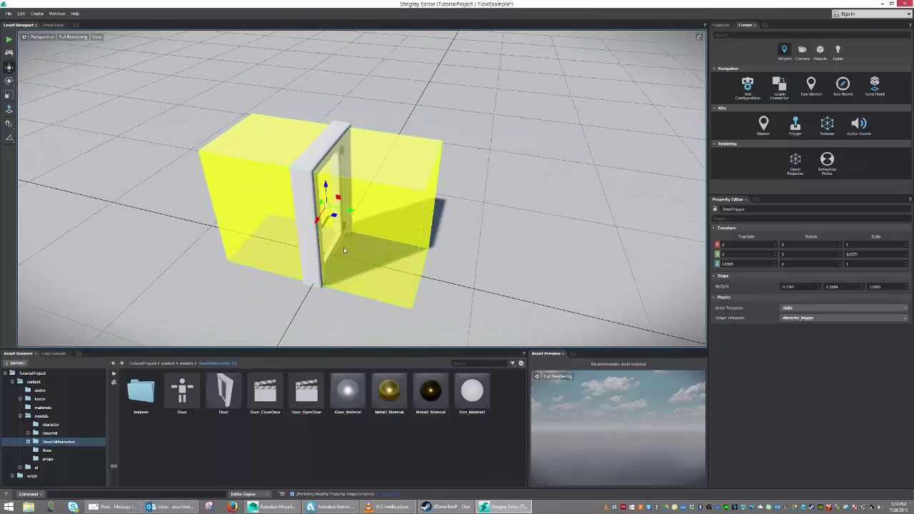
Add a Level Loaded event node to the level flow graph and place it in an open area.
left_click(53, 25)
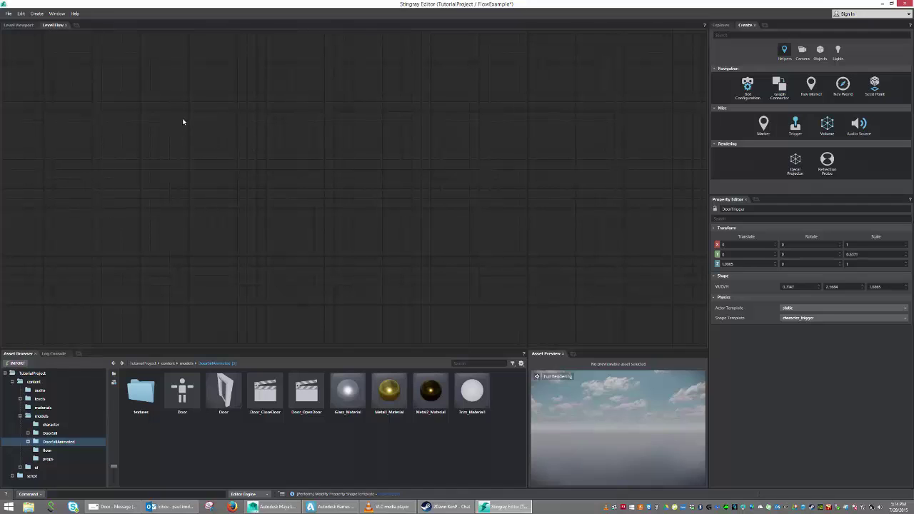
right_click(169, 86)
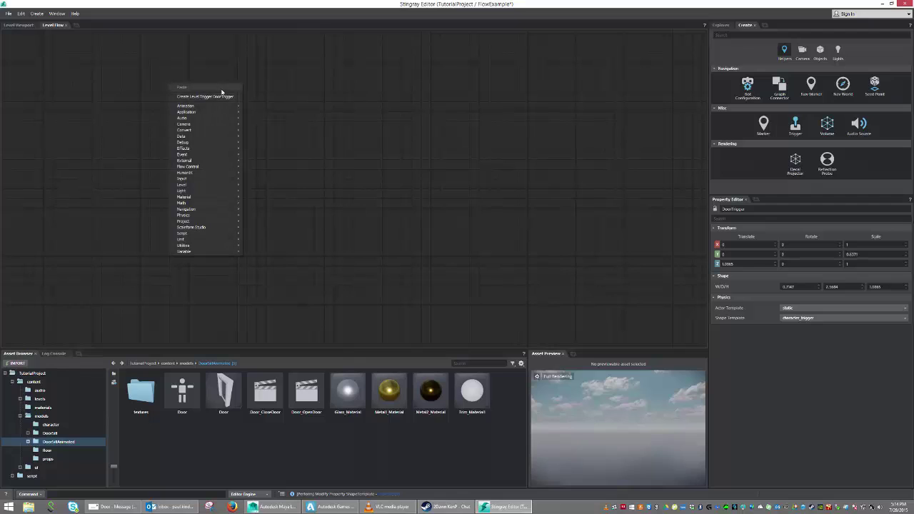
mouse_move(185, 155)
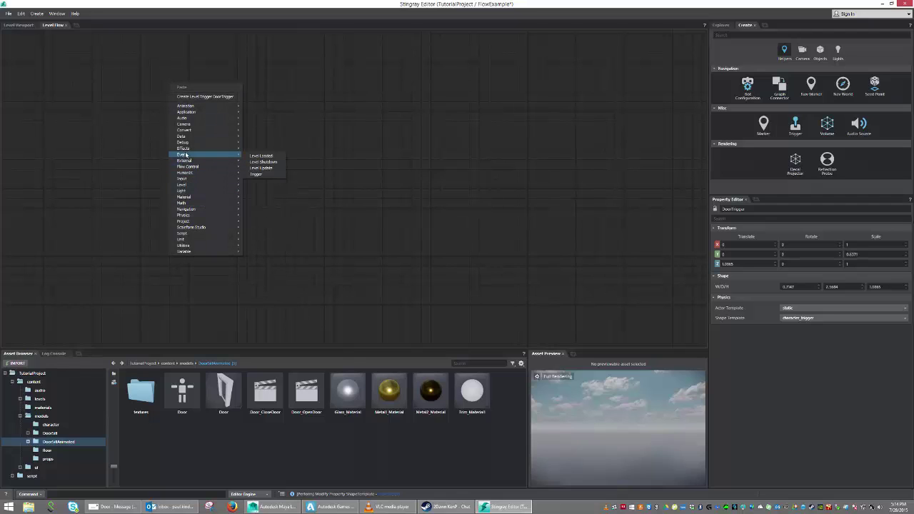
left_click(269, 156)
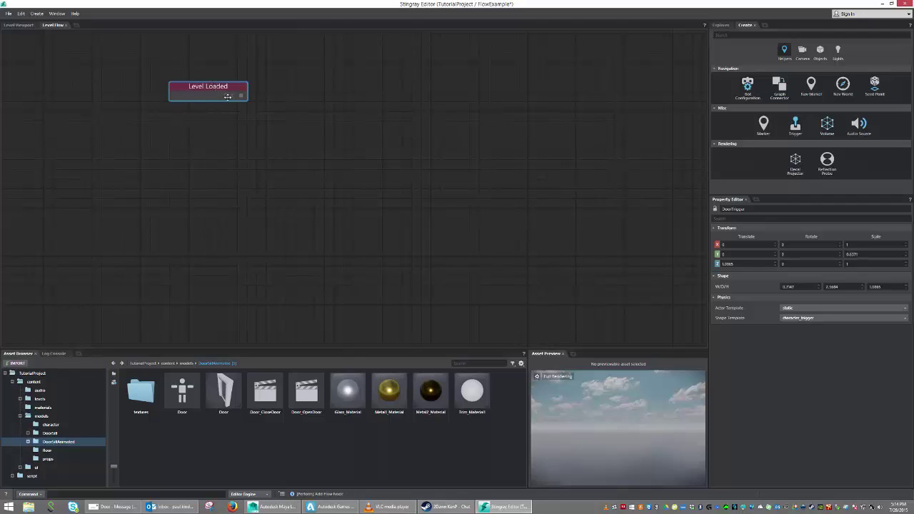
left_click_drag(228, 97, 188, 153)
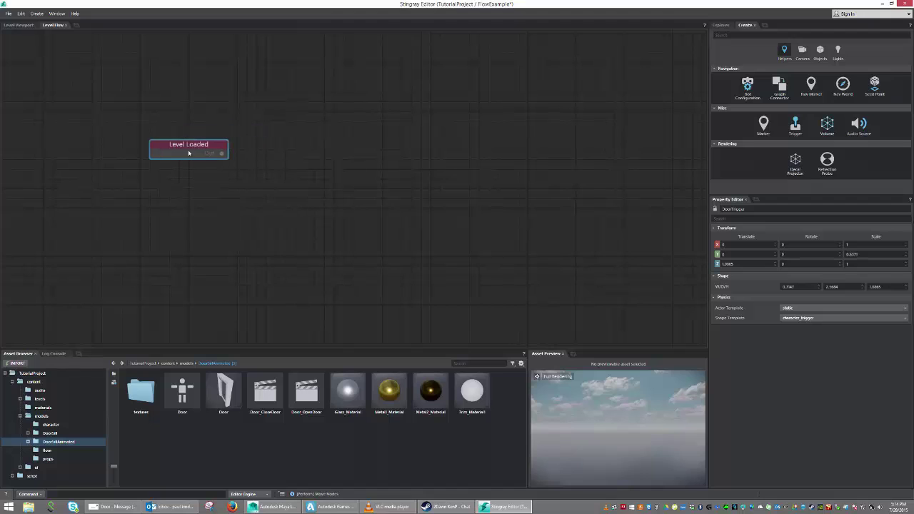
Add a level trigger node for the DoorTrigger volume to the level flow and place it beside the Level Loaded node.
left_click(27, 27)
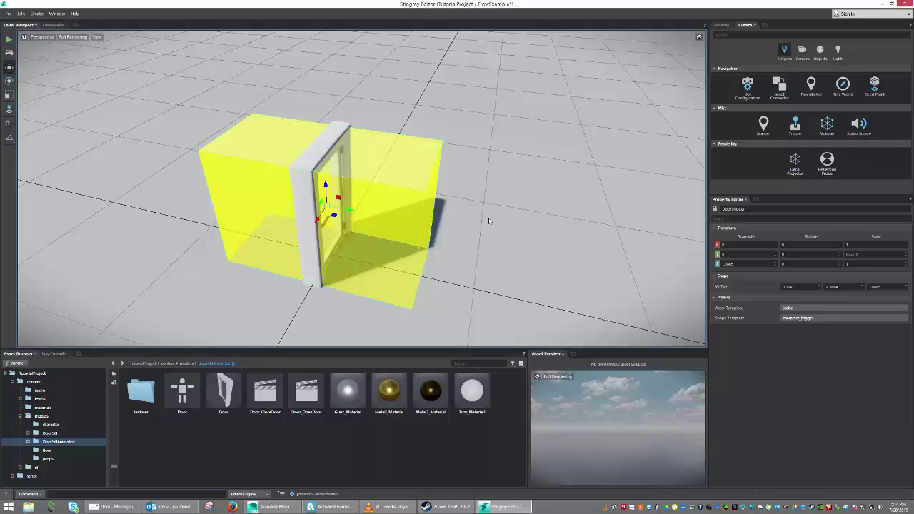
left_click(489, 220)
left_click_drag(489, 220, 538, 206, "alt")
left_click_drag(272, 176, 341, 228, "alt")
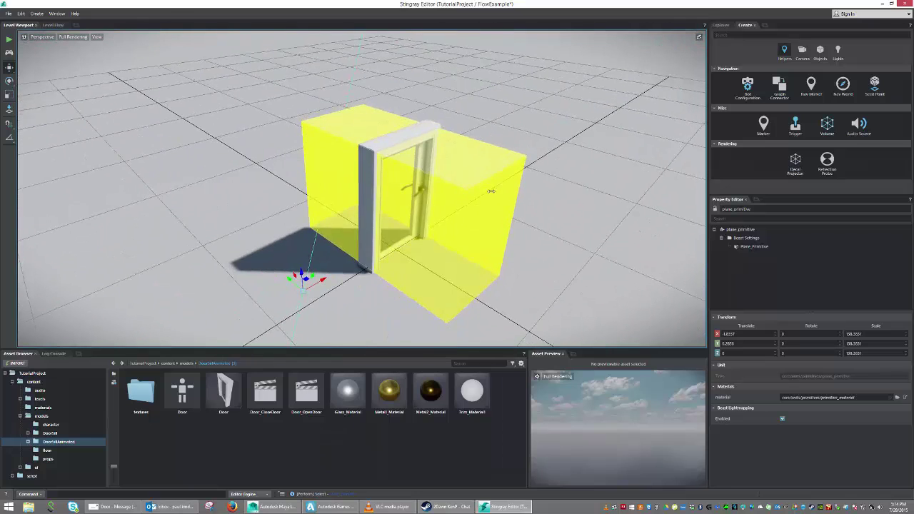
left_click(323, 136)
left_click(51, 25)
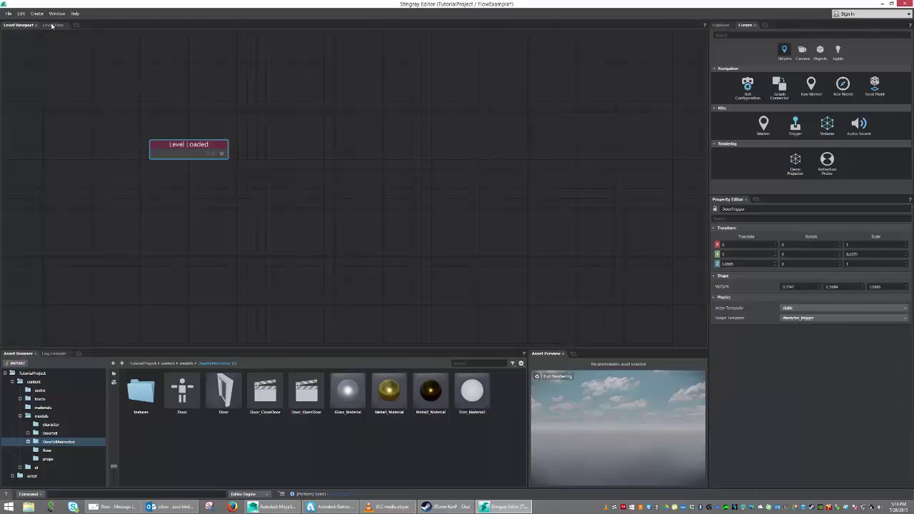
right_click(274, 83)
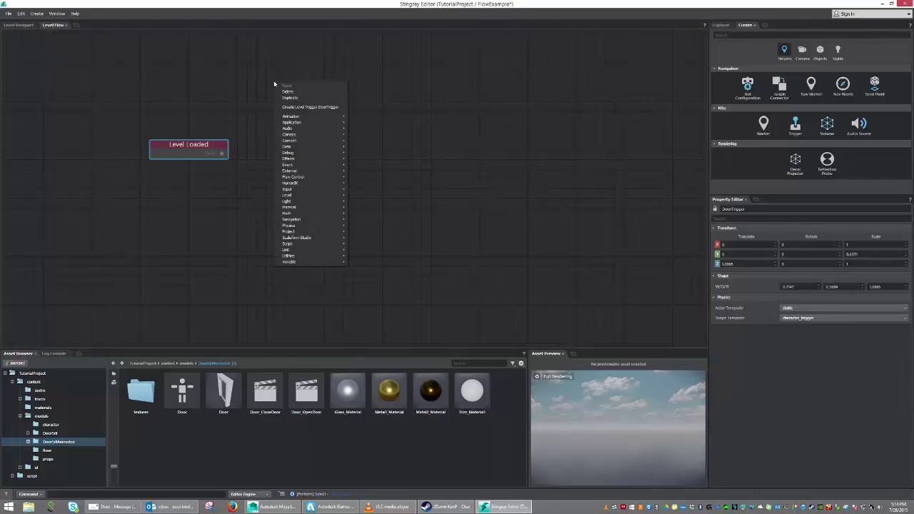
left_click(317, 107)
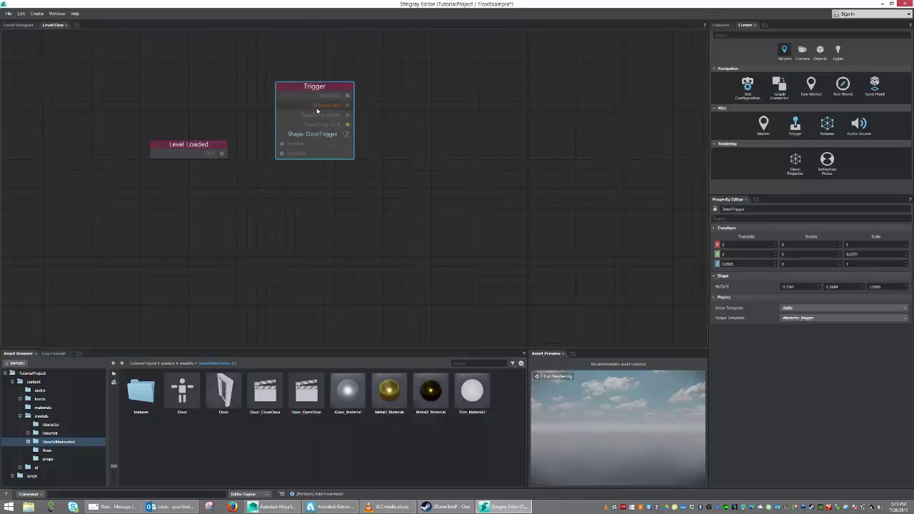
left_click_drag(293, 83, 272, 180)
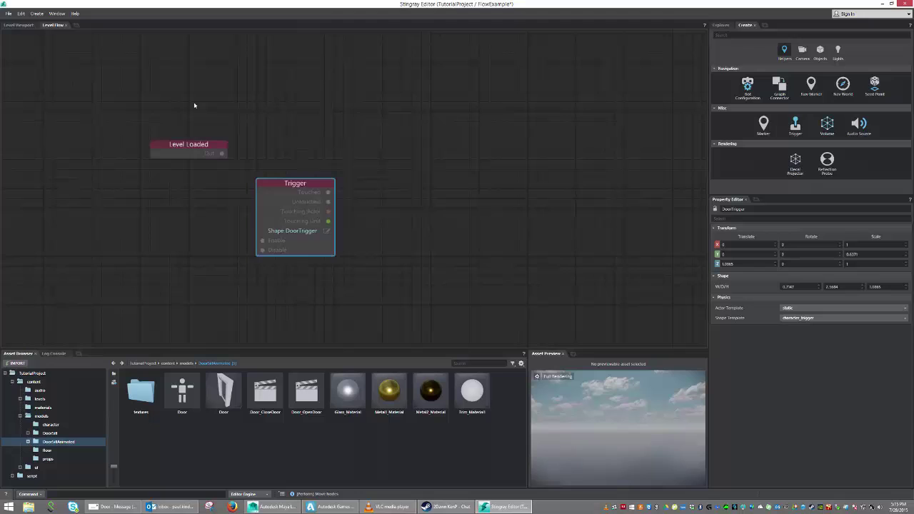
left_click(27, 26)
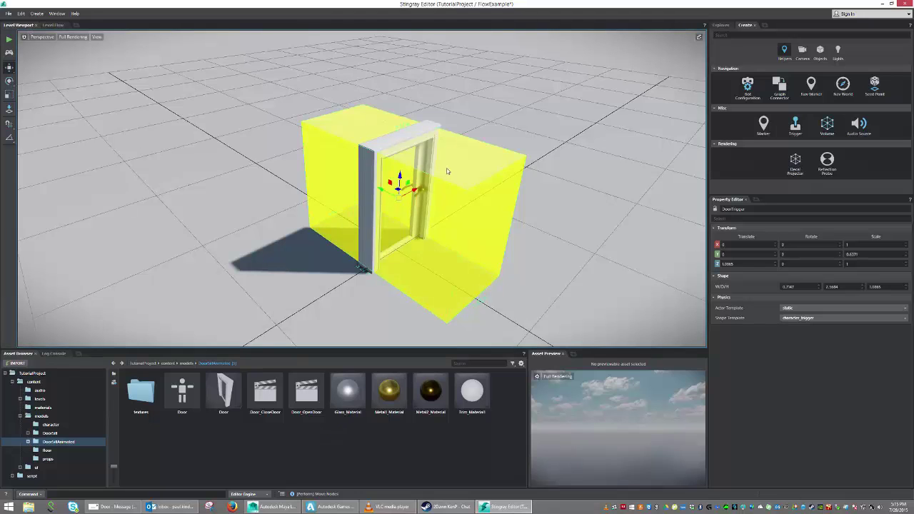
left_click(53, 25)
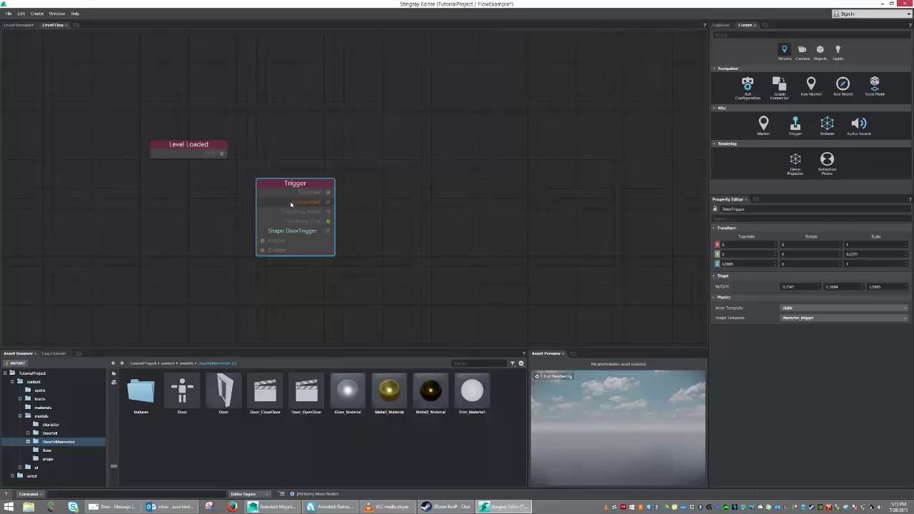
left_click_drag(283, 191, 298, 151)
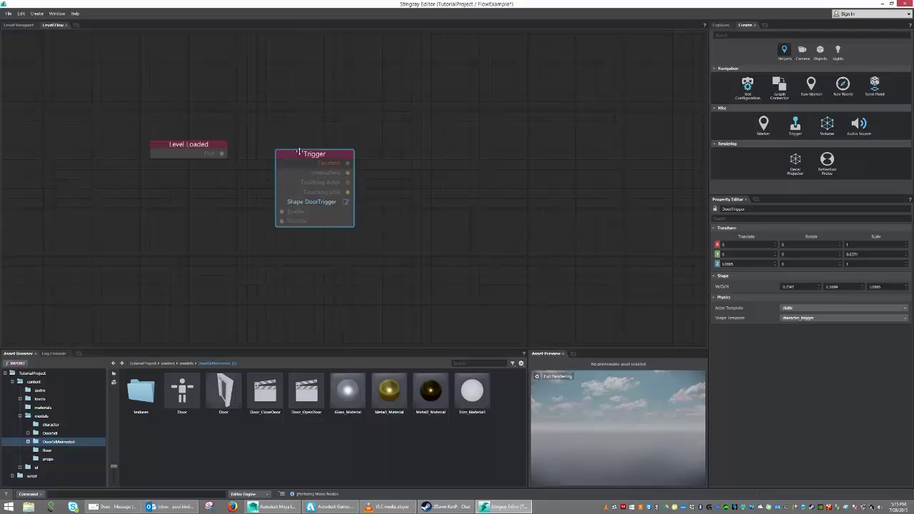
right_click(404, 129)
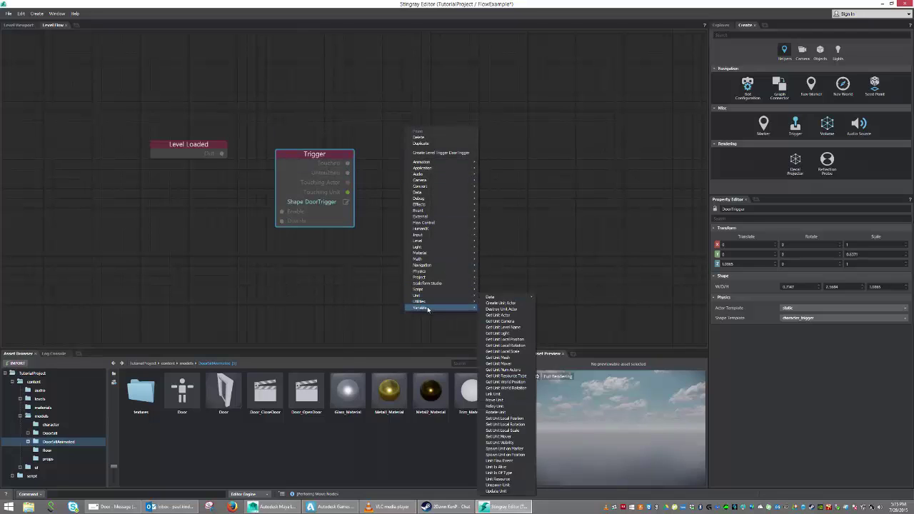
mouse_move(420, 198)
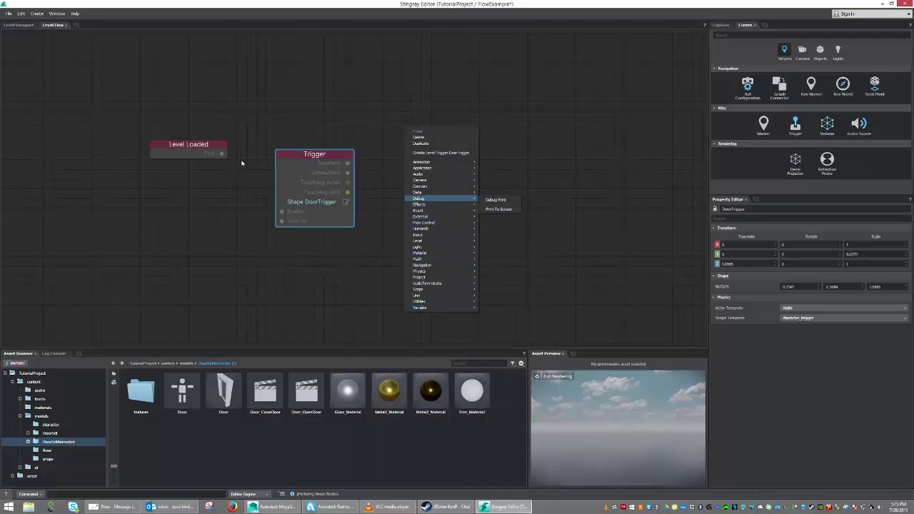
left_click(253, 127)
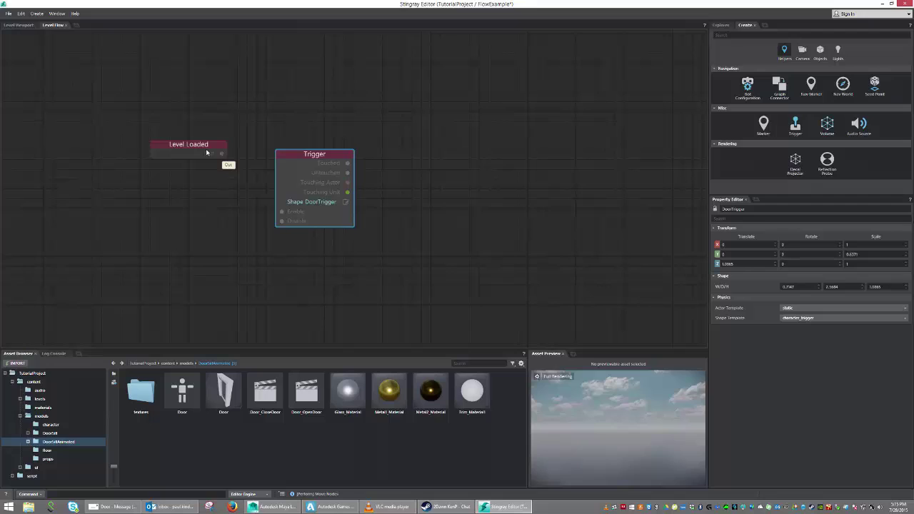
Connect the Level Loaded node's Out to the Trigger node's Enable input and arrange the two nodes side by side.
left_click_drag(227, 155, 283, 212)
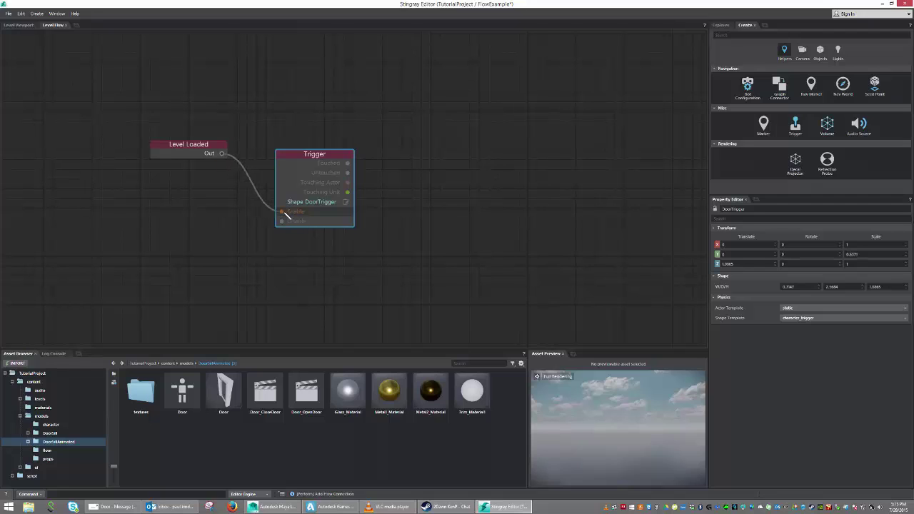
left_click_drag(183, 147, 183, 165)
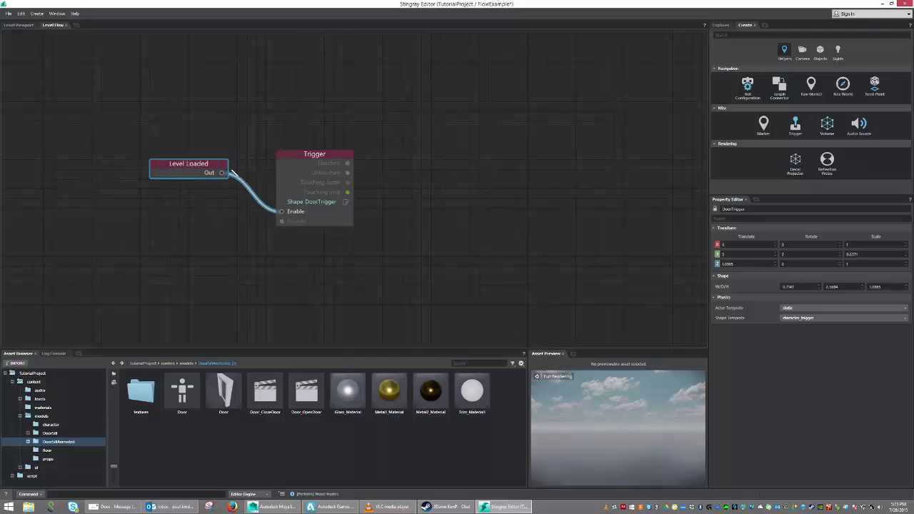
left_click_drag(316, 174, 305, 153)
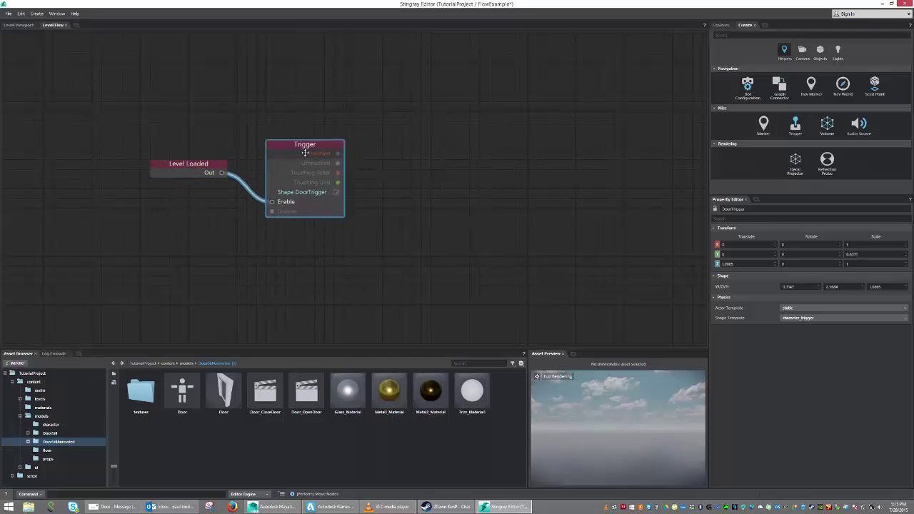
left_click_drag(187, 164, 185, 142)
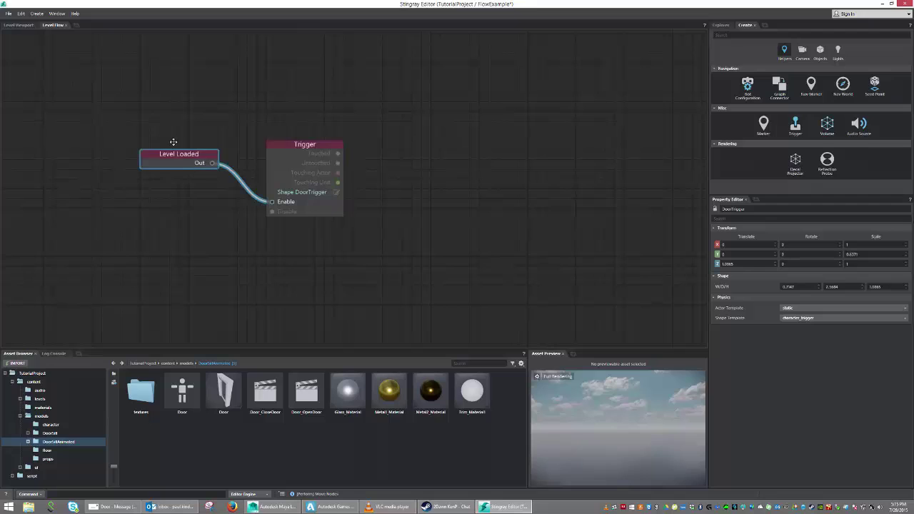
left_click_drag(173, 142, 164, 146)
left_click_drag(284, 144, 274, 143)
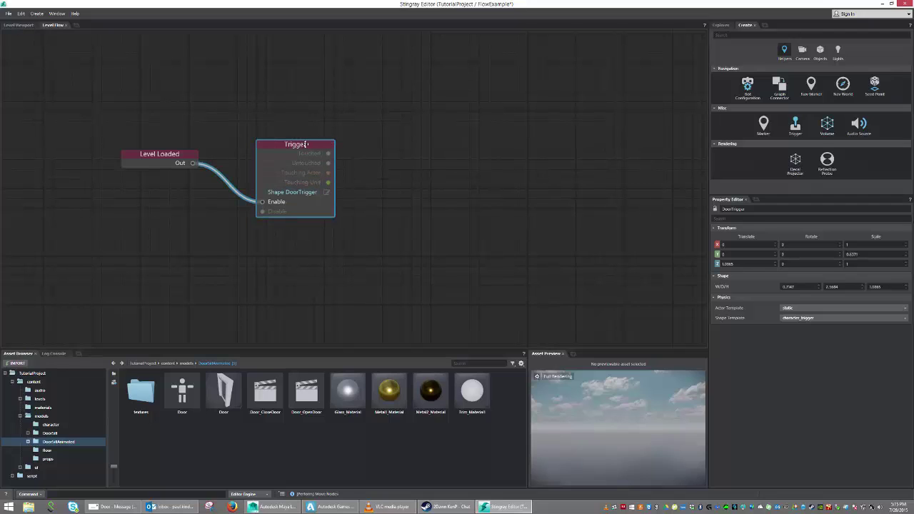
left_click_drag(306, 144, 283, 163)
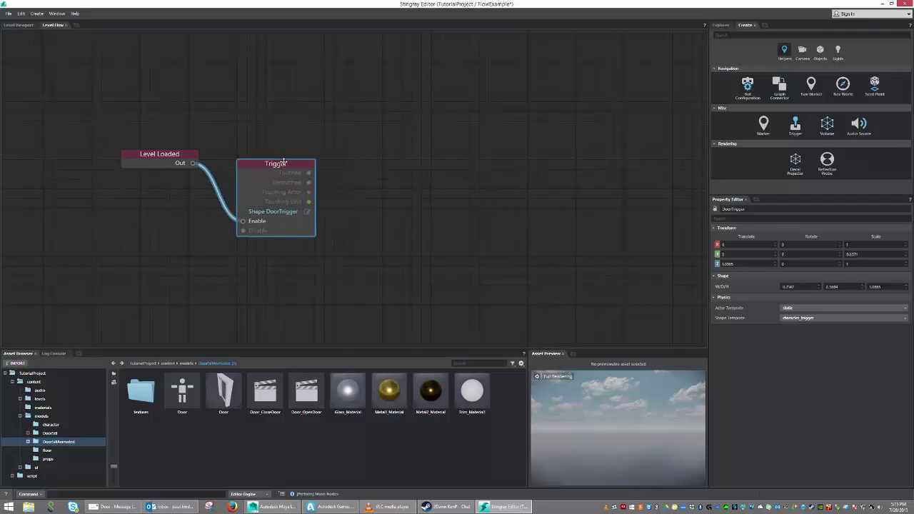
Add two Animation Clip Reset and Play nodes, stacking them one above the other beside the Trigger node.
right_click(353, 103)
mouse_move(383, 138)
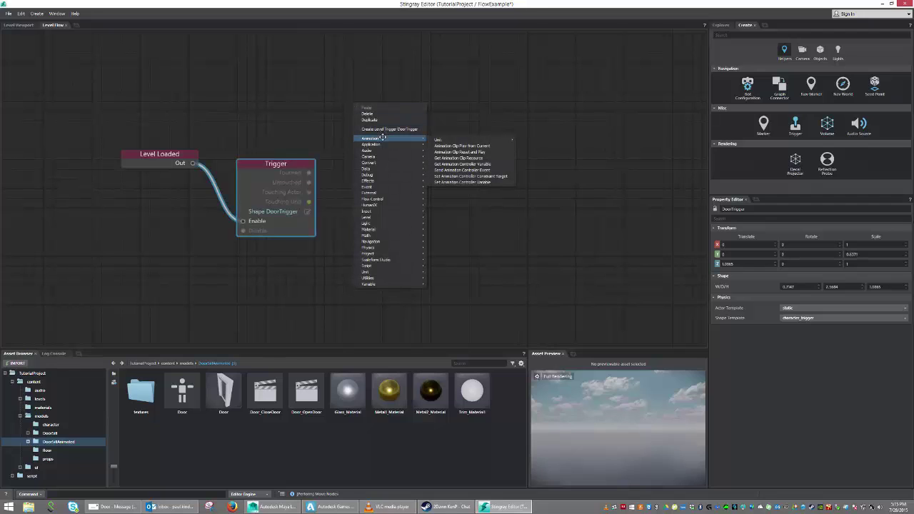
left_click(446, 152)
left_click_drag(386, 100, 359, 22)
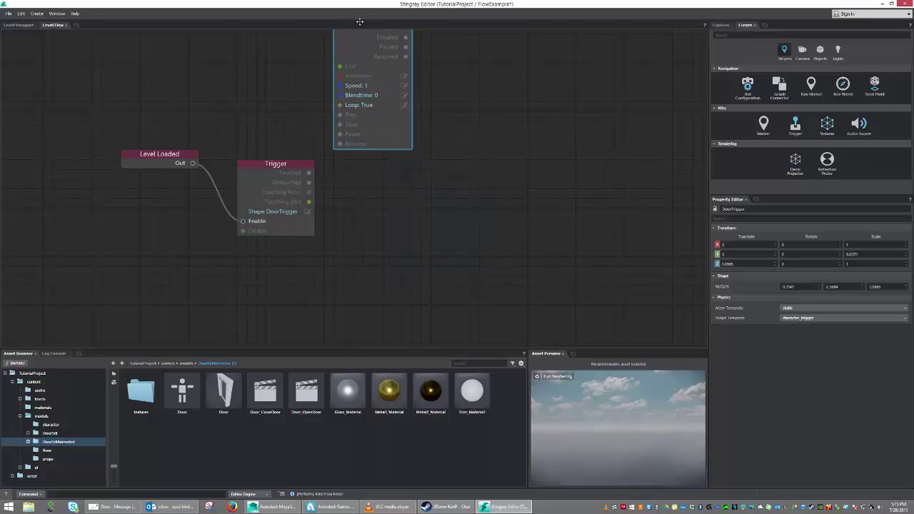
right_click(400, 216)
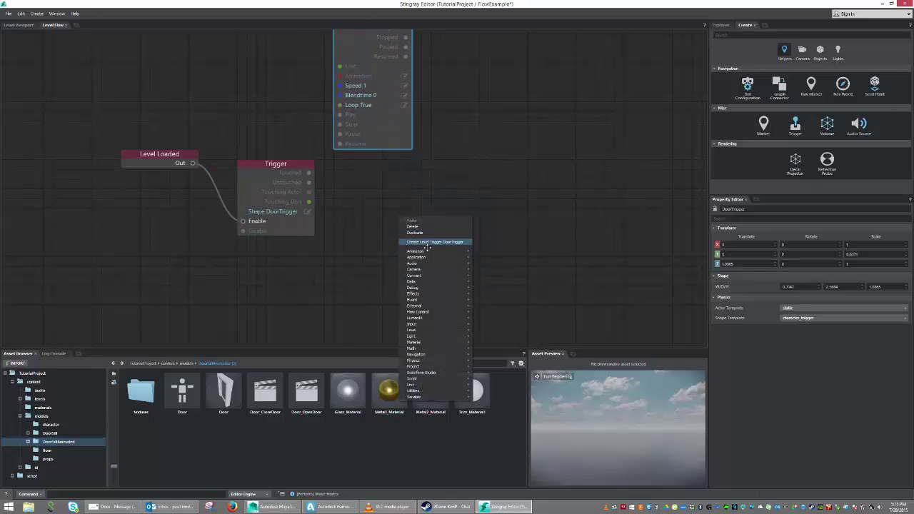
mouse_move(424, 255)
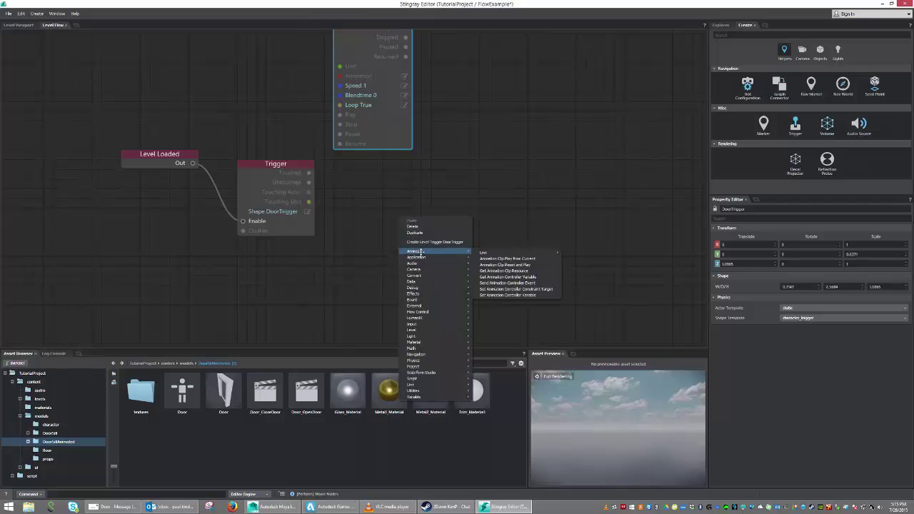
left_click(497, 264)
left_click_drag(430, 222, 360, 173)
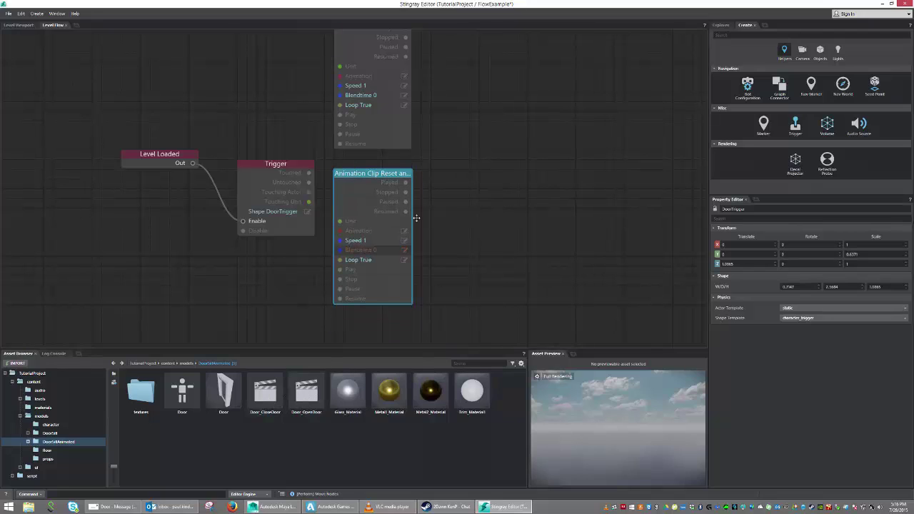
Connect the trigger's Touched output to the lower animation node's Play input and assign the Door_OpenDoor clip to that node.
left_click_drag(308, 173, 322, 195)
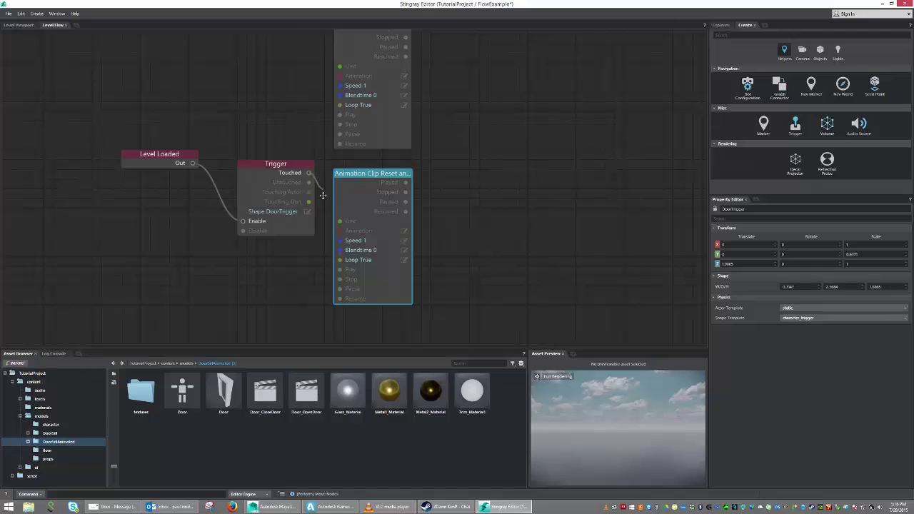
left_click_drag(324, 260, 339, 269)
left_click_drag(372, 174, 391, 174)
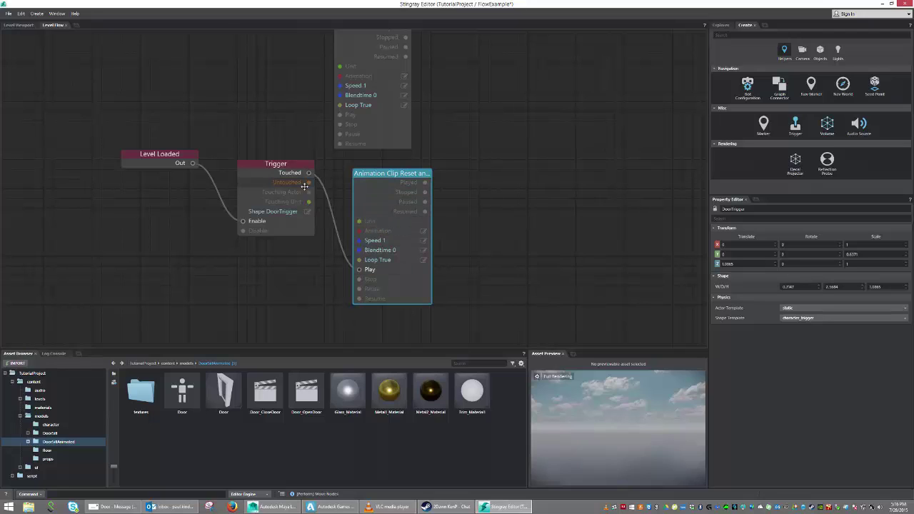
left_click_drag(312, 179, 366, 269)
left_click(423, 231)
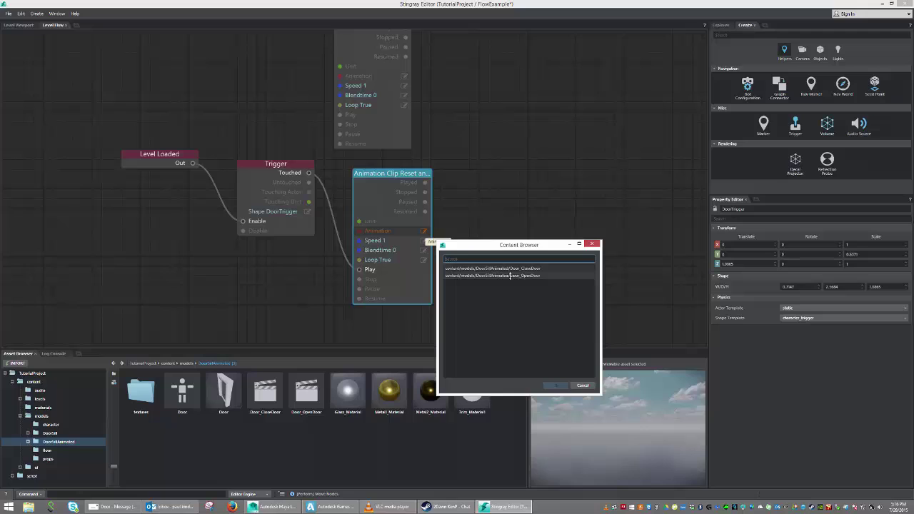
double_click(509, 276)
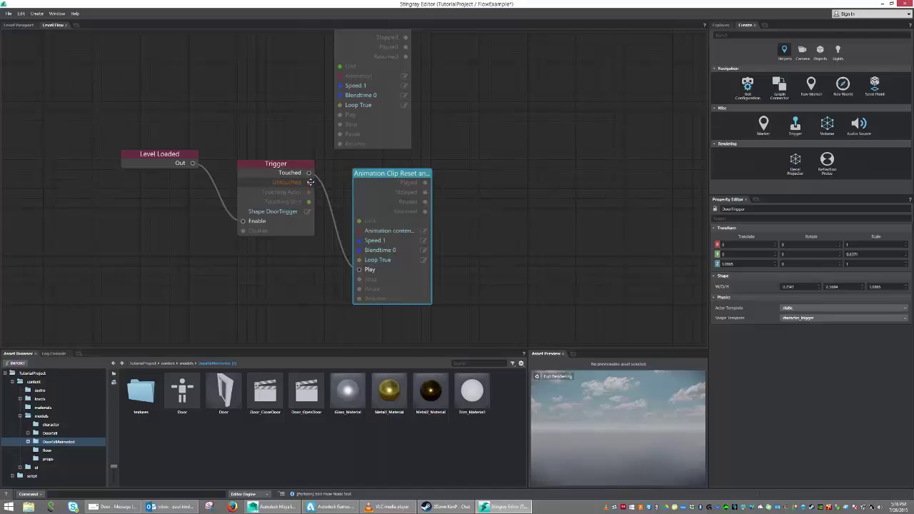
Connect the trigger's Untouched output to the upper animation node's Play input and assign the Door_CloseDoor clip to that node.
left_click_drag(308, 182, 337, 160)
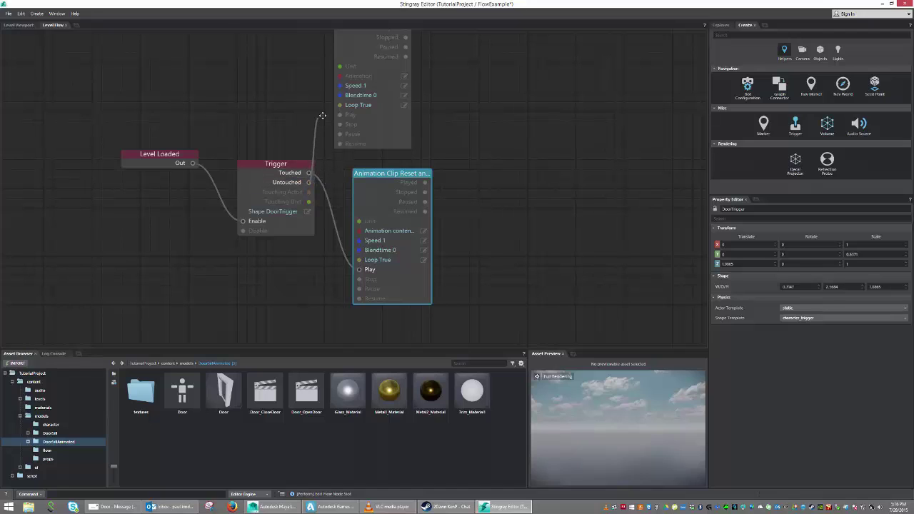
left_click_drag(323, 116, 340, 116)
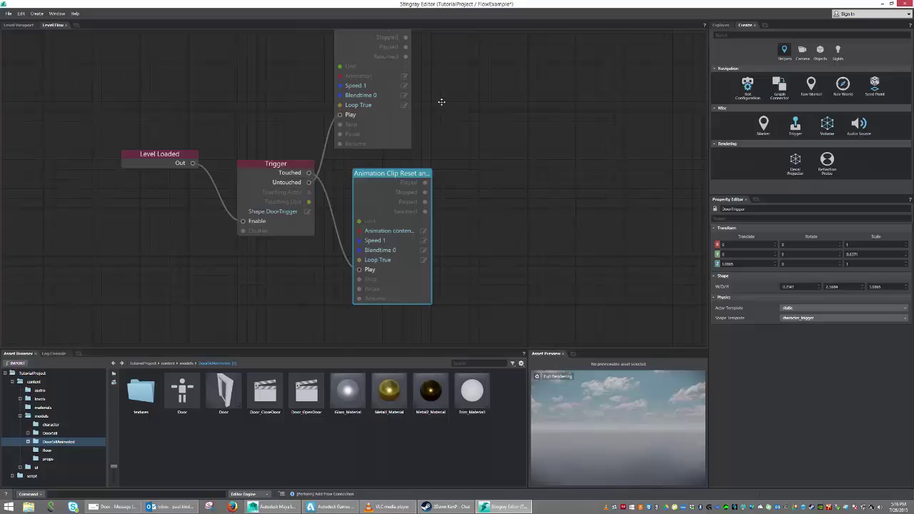
middle_click_drag(438, 79, 363, 158)
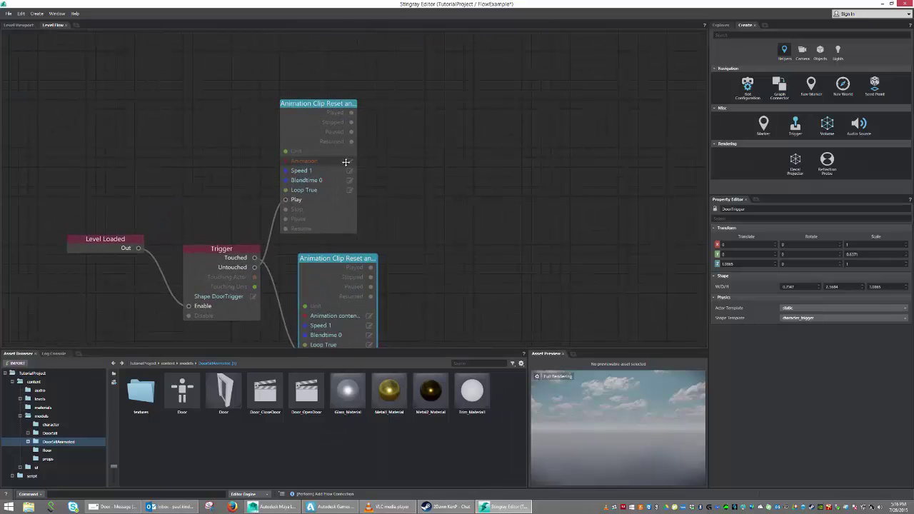
left_click(350, 162)
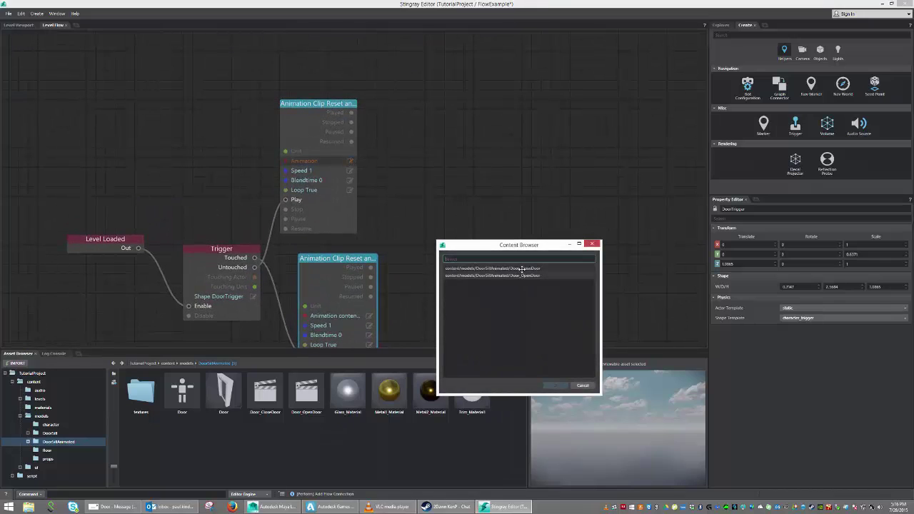
double_click(522, 268)
Tidy the flow graph by aligning the upper animation node with the lower one and spacing out the Level Loaded and Trigger nodes.
left_click(332, 110)
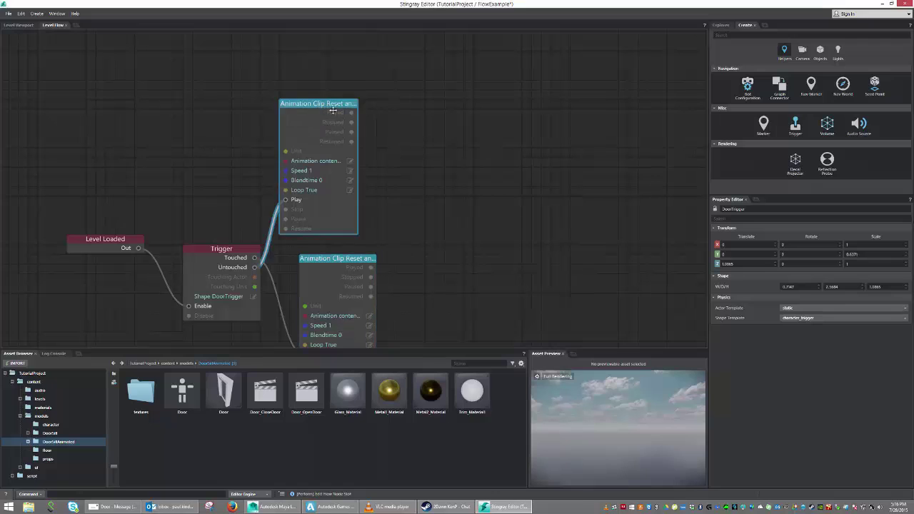
left_click_drag(333, 110, 339, 119)
middle_click_drag(399, 240, 455, 173)
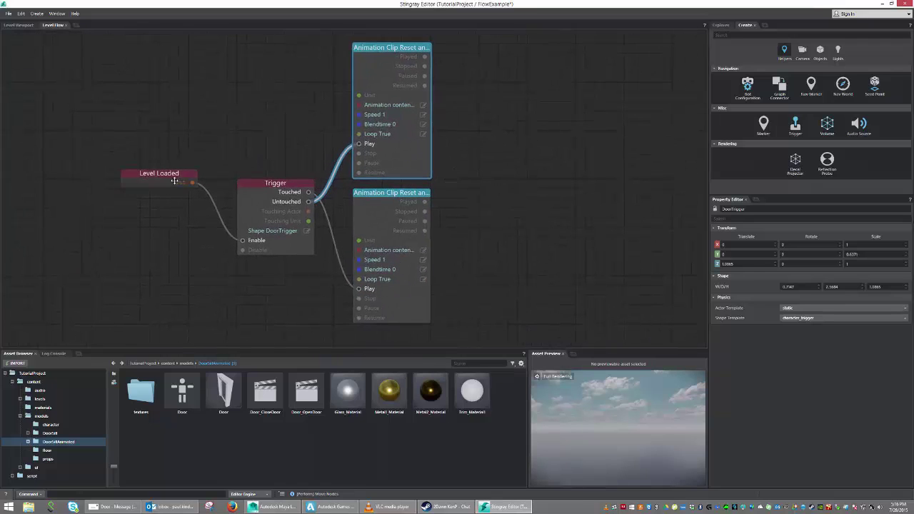
left_click_drag(175, 181, 164, 182)
left_click_drag(264, 195, 243, 185)
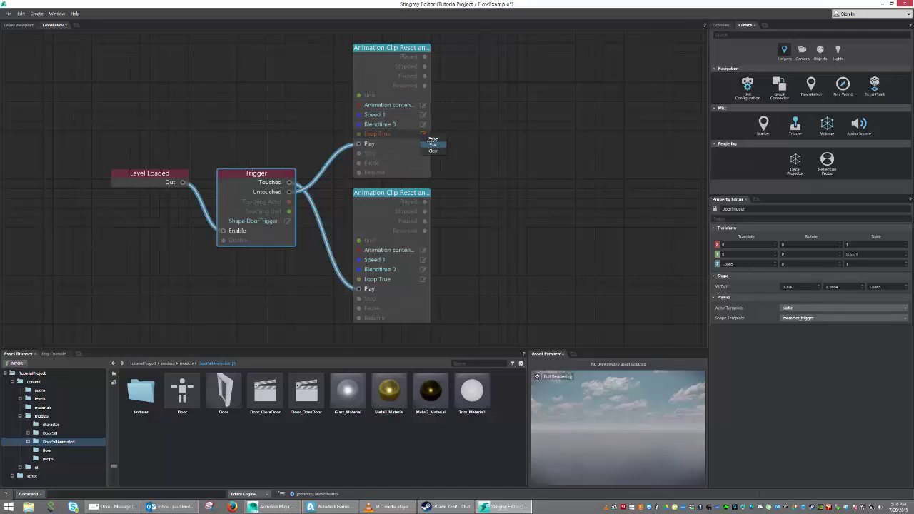
Set Loop to False on both Animation Clip Reset and Play nodes.
left_click(432, 139)
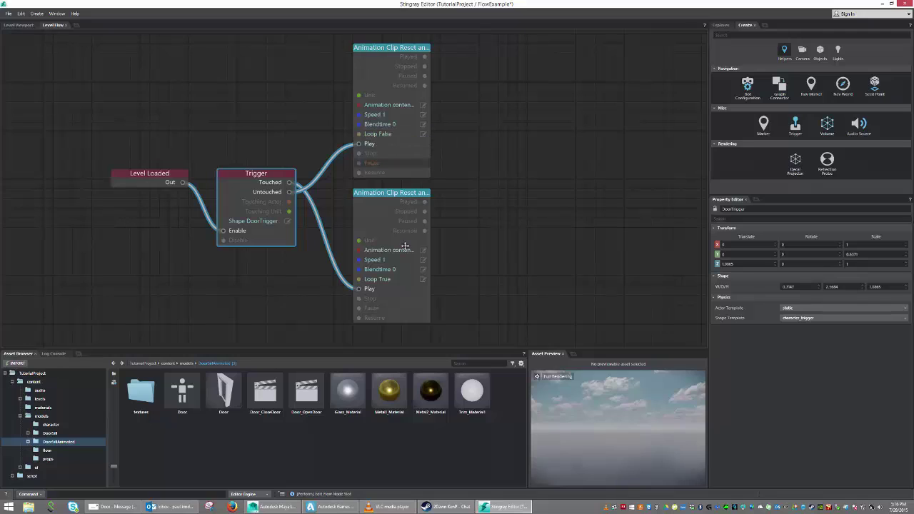
left_click(422, 279)
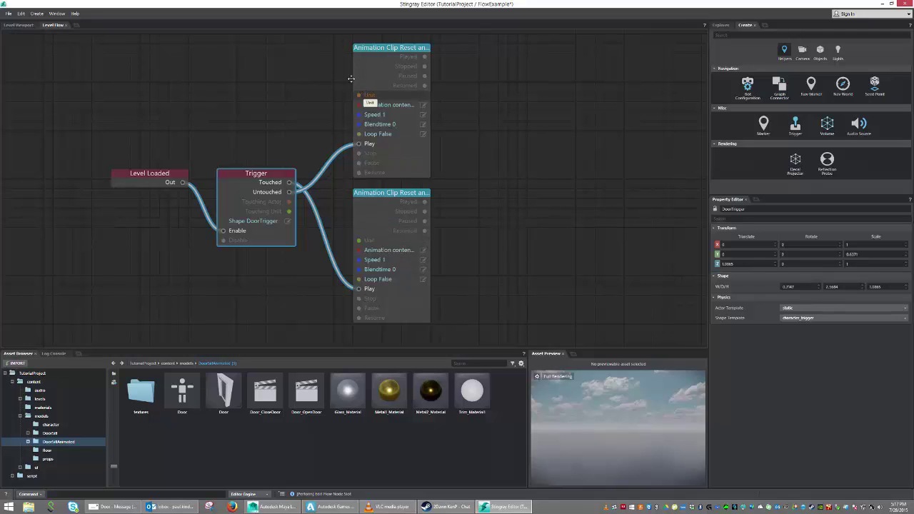
Select the door in the level viewport and add a Level Unit node for it above the Trigger node in the level flow.
left_click(18, 25)
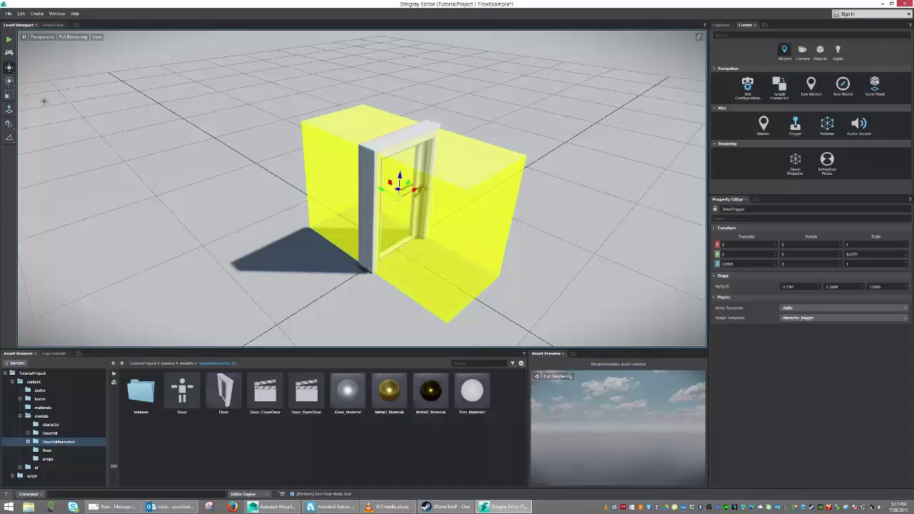
left_click(378, 191)
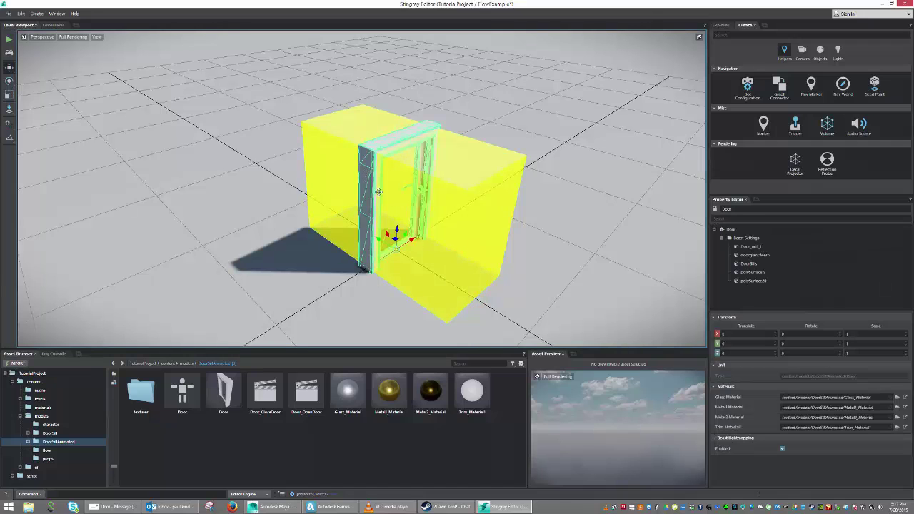
left_click(53, 25)
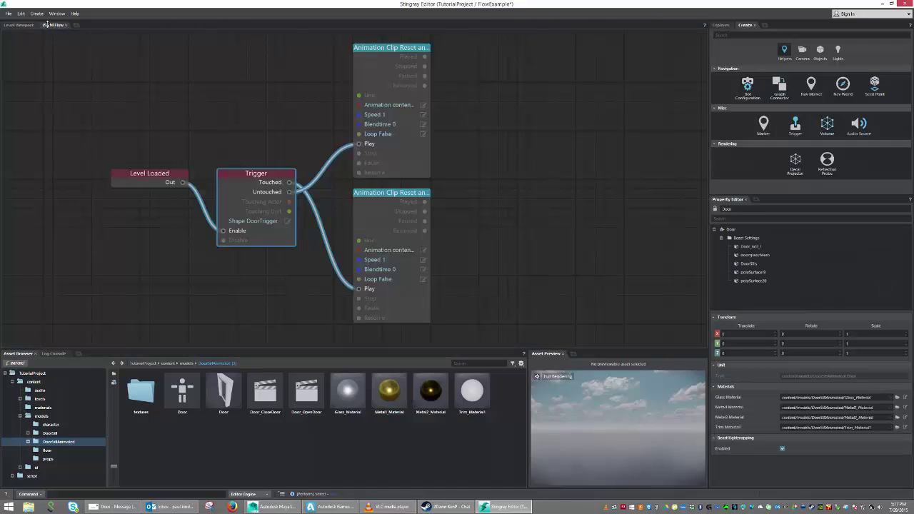
right_click(227, 63)
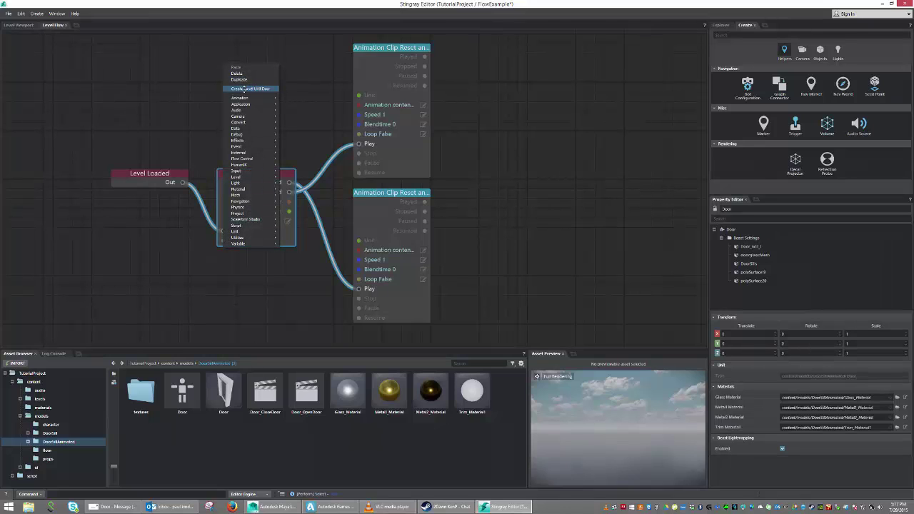
left_click(251, 88)
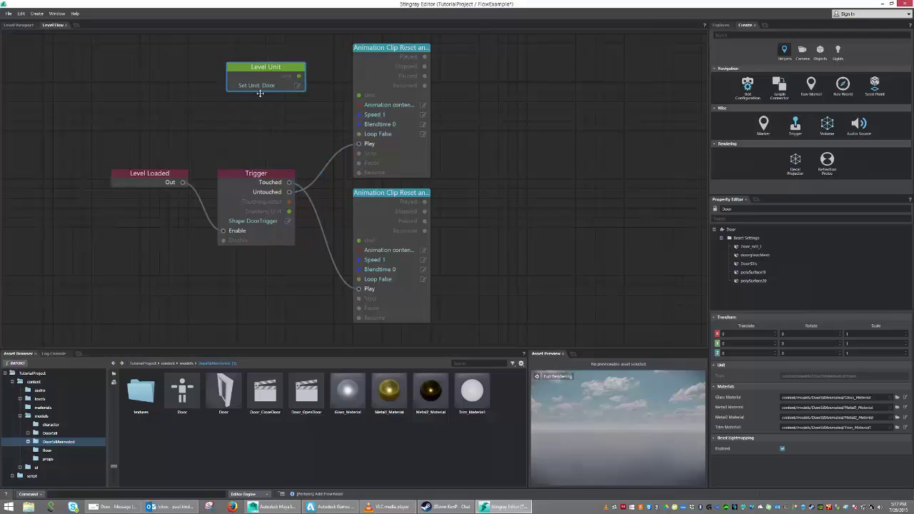
Move the door's Level Unit node away from the animation nodes and connect its Unit output to the Unit inputs of both.
left_click_drag(284, 67, 358, 95)
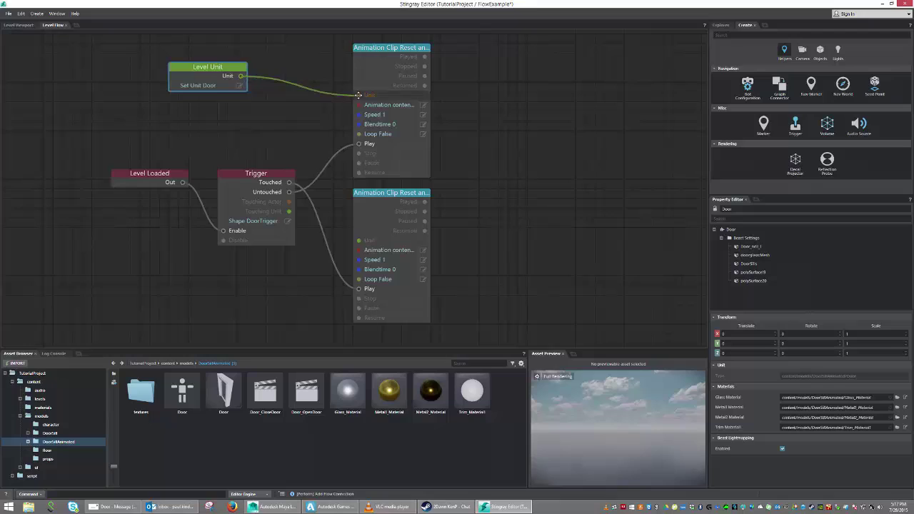
left_click_drag(243, 76, 358, 240)
left_click(376, 191)
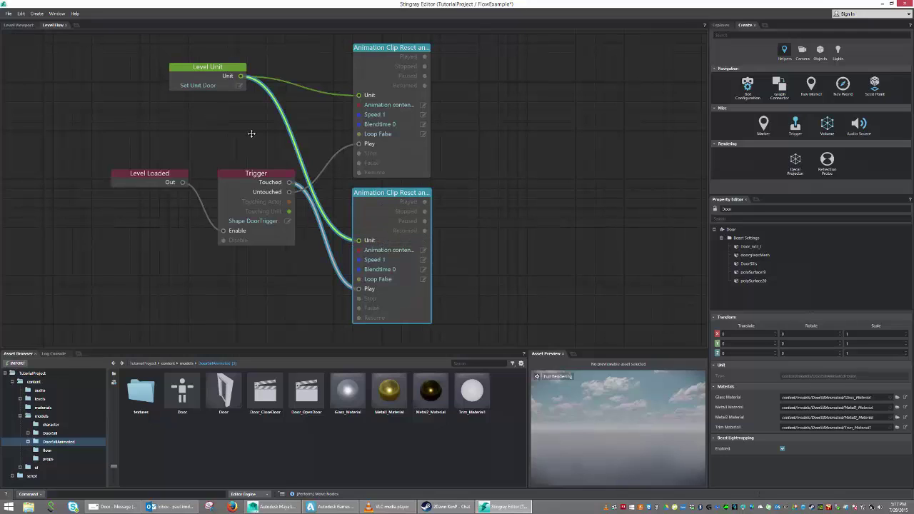
Save the FlowExample level and return to the level viewport.
left_click(8, 12)
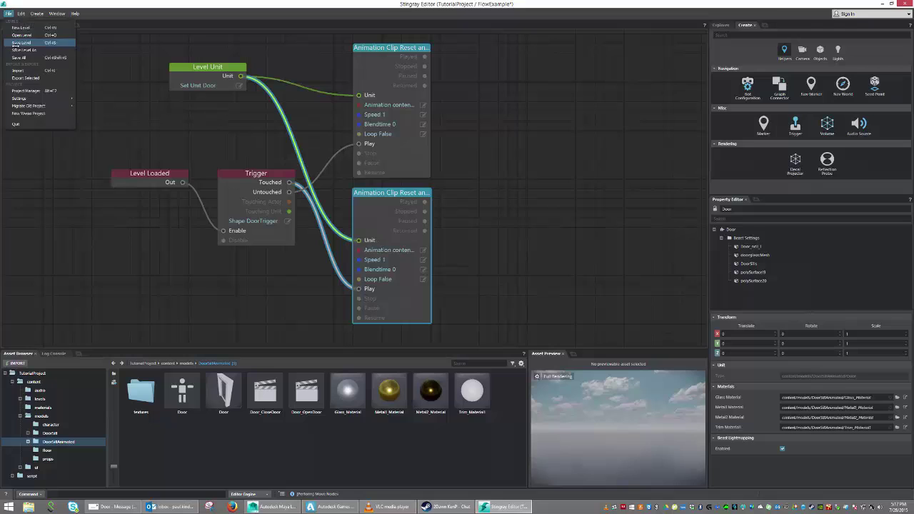
left_click(15, 46)
left_click(16, 25)
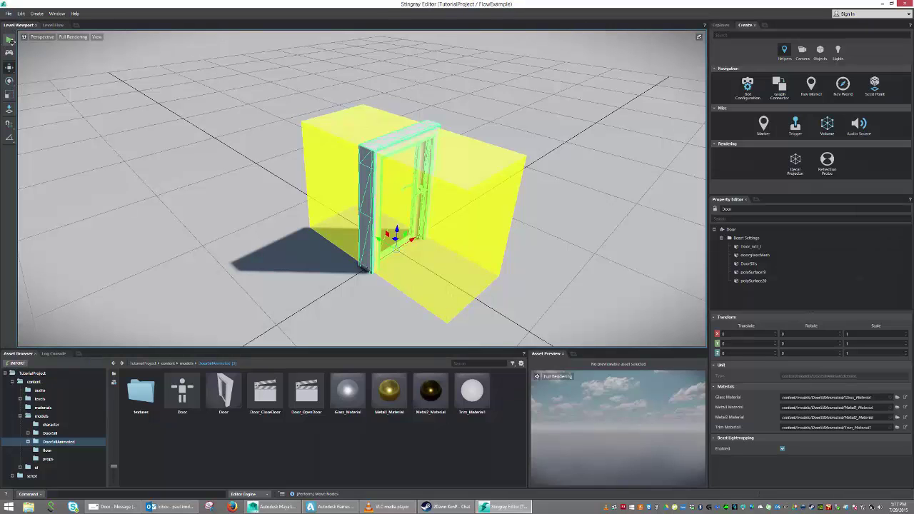
Run the level in a test window and walk through the doorway to test the door trigger.
left_click(9, 39)
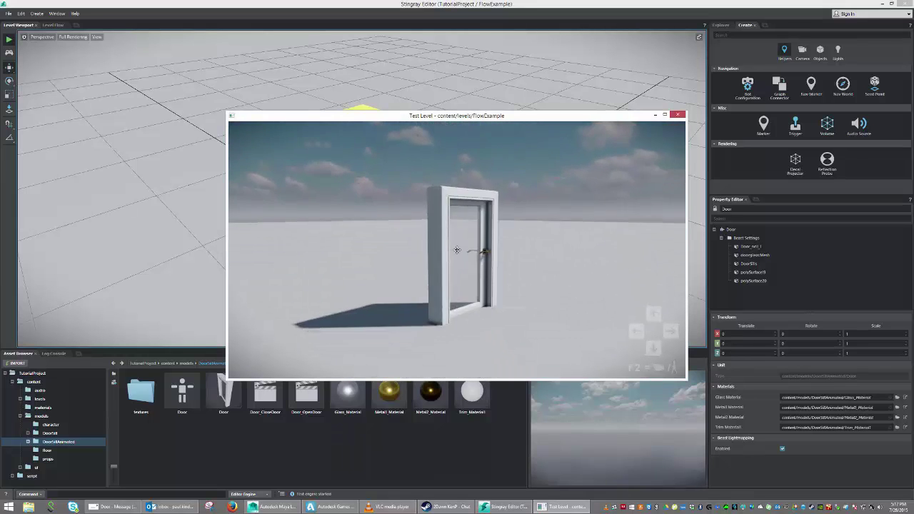
key("d")
key("w")
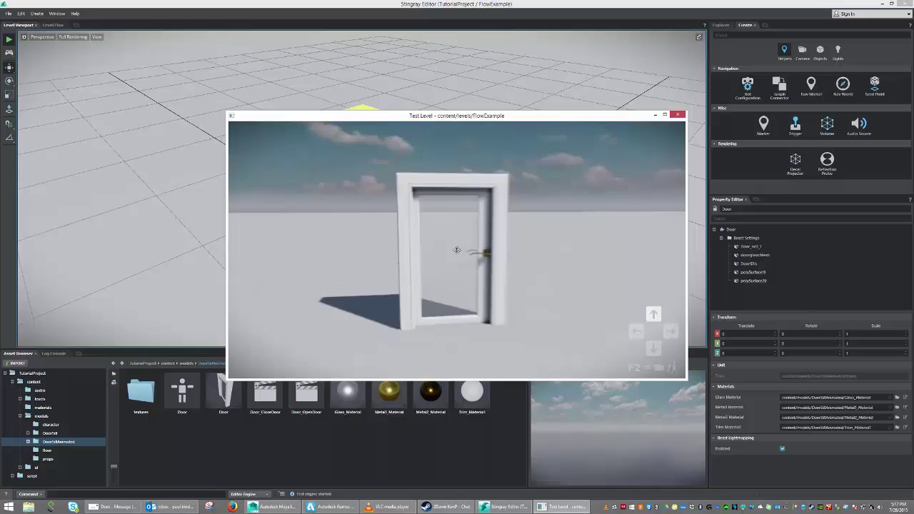
key("w")
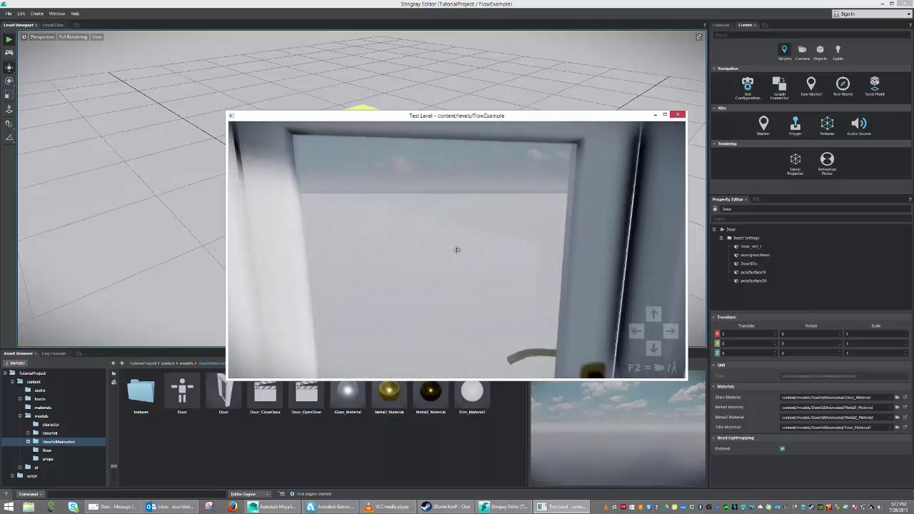
key("w")
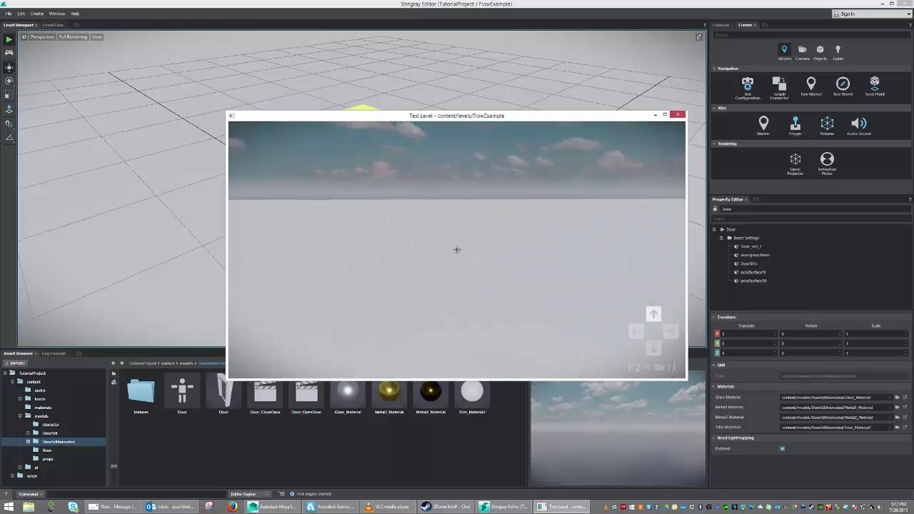
Test the trigger from the door's far side by repeatedly approaching and backing away, and circle around to the front of the frame.
key("d")
key("s")
key("w")
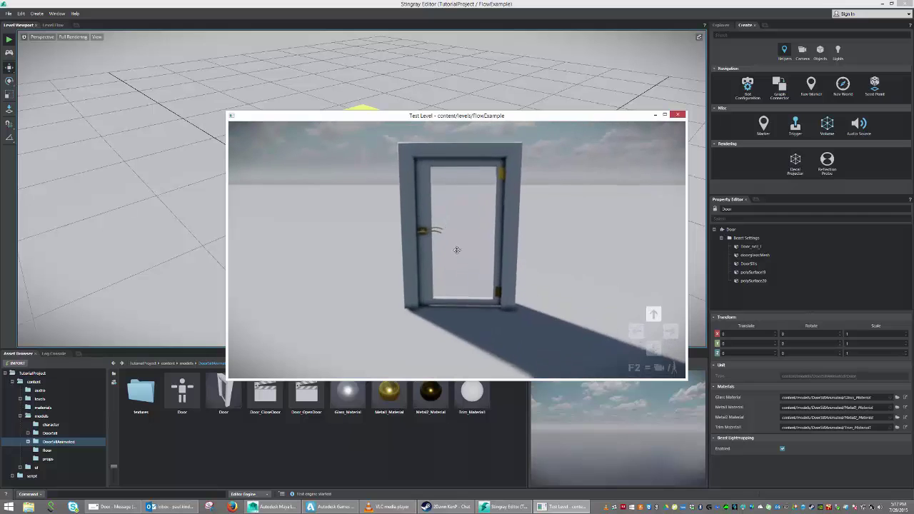
key("w")
key("s")
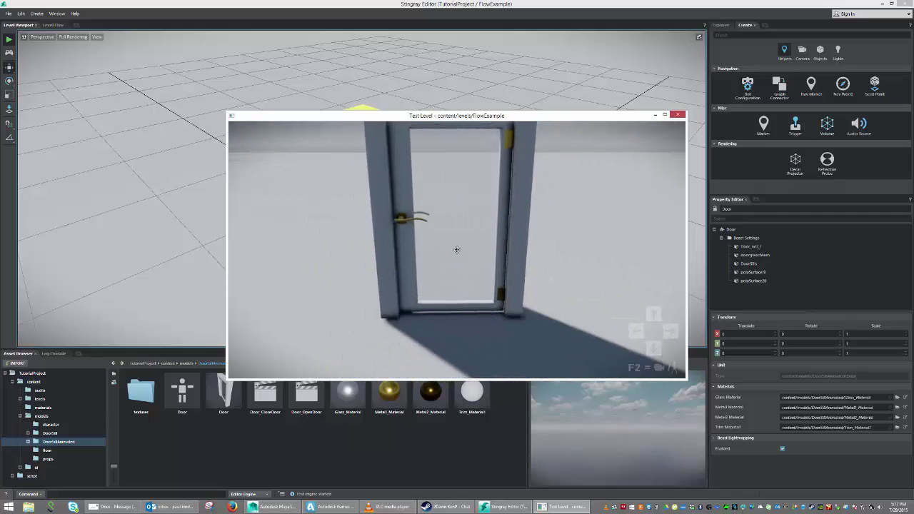
key("w")
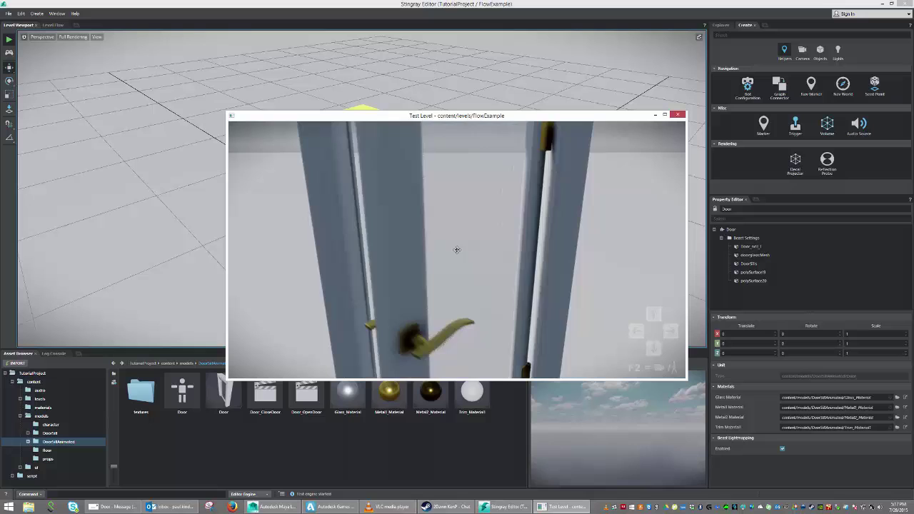
key("s")
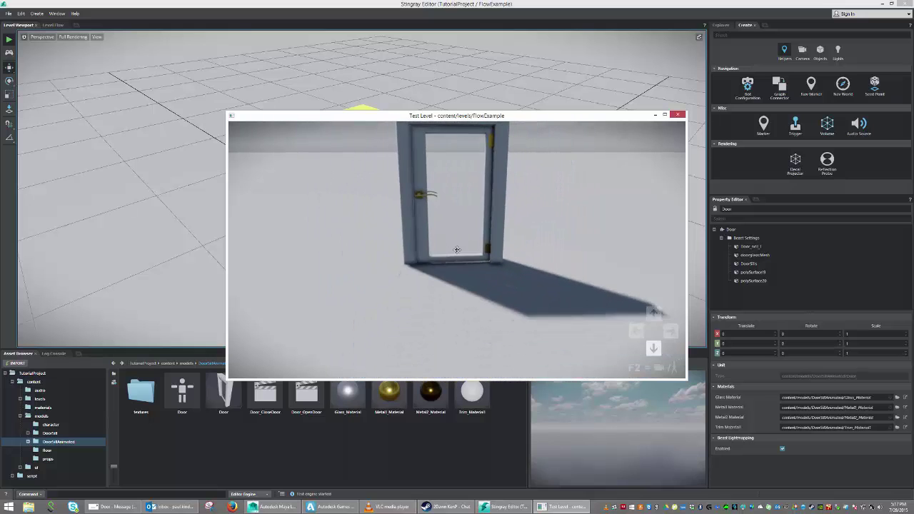
key("w")
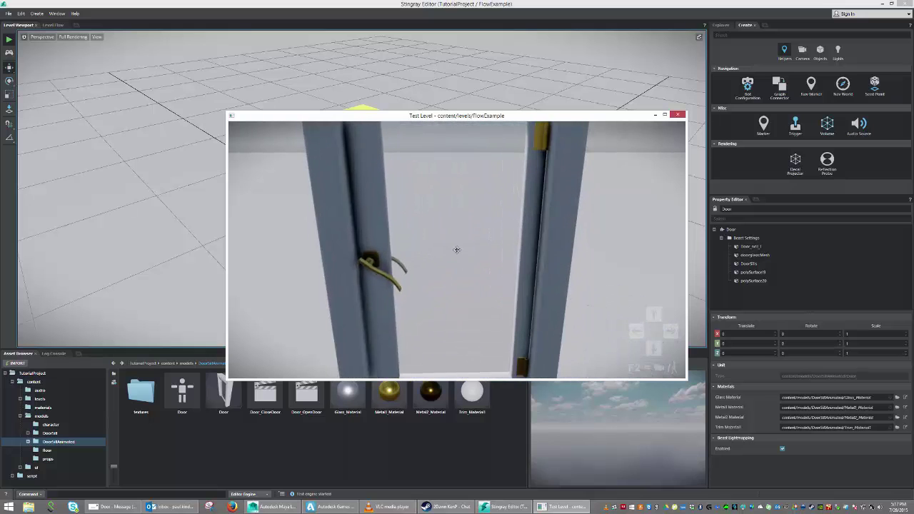
key("s")
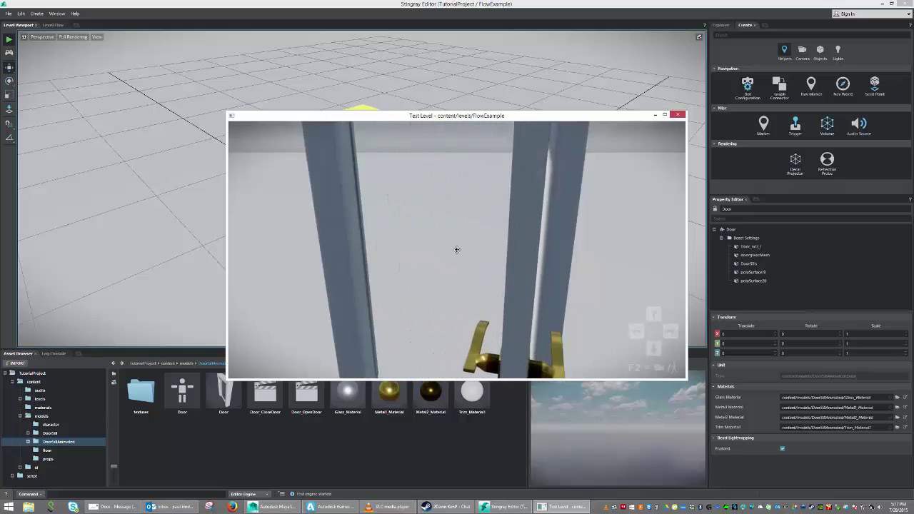
key("w")
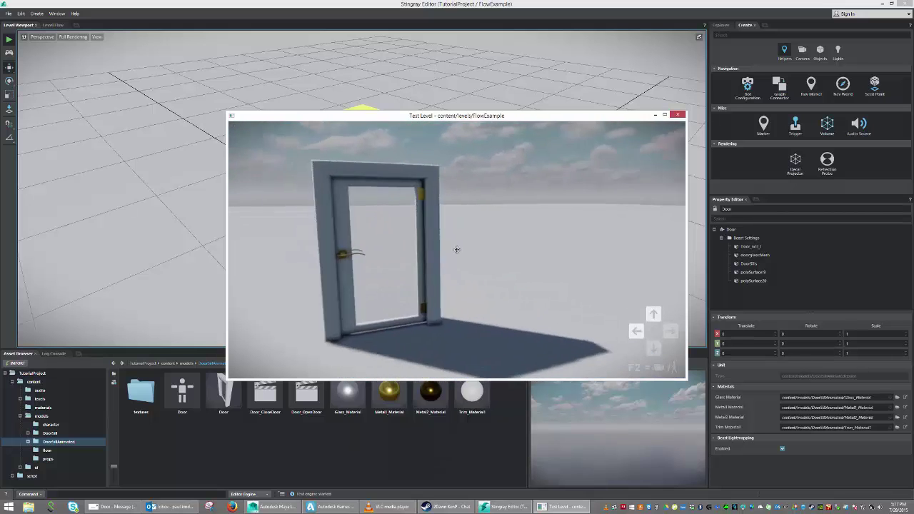
key("a")
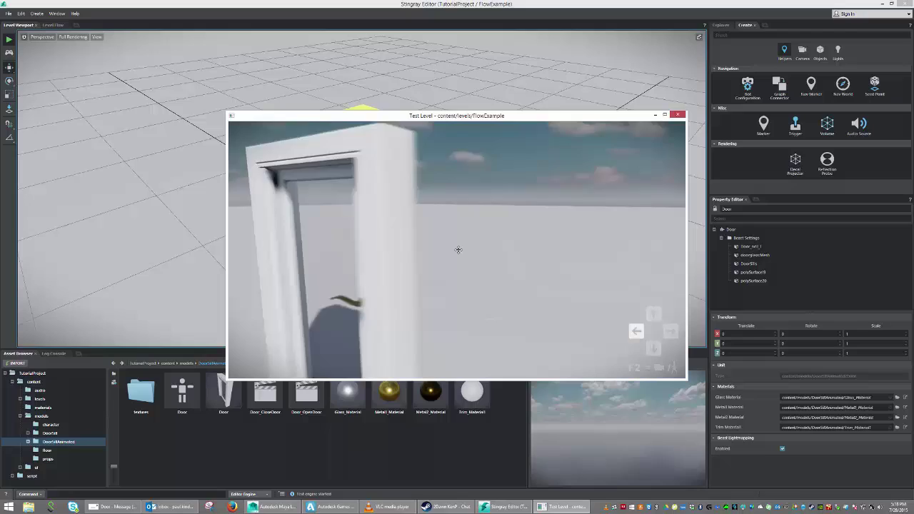